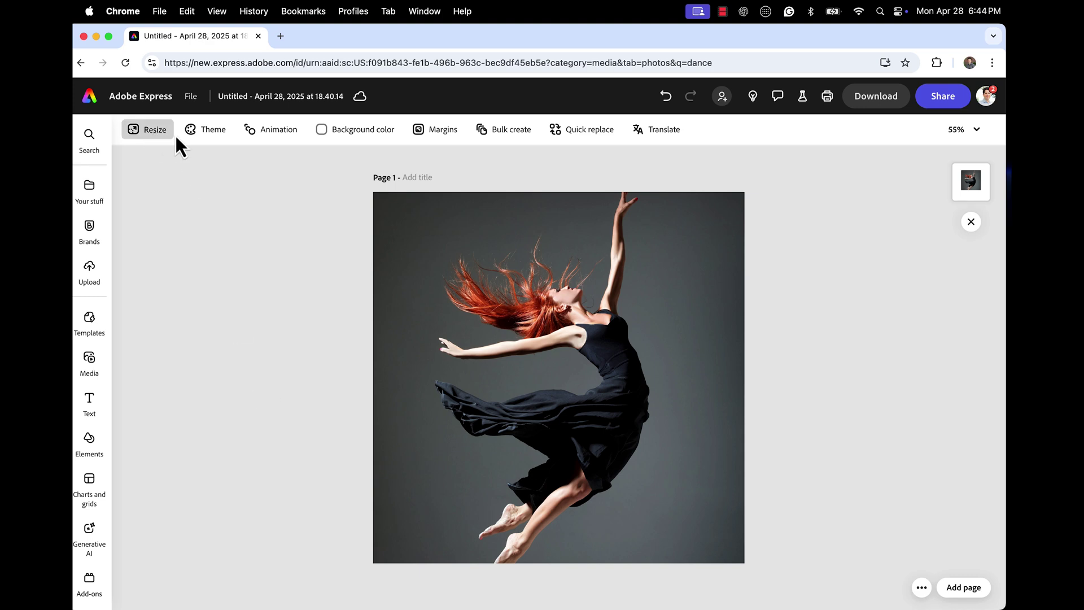
- Resize the page to the 1920×1080 video preset with Expand image turned on
left_click(149, 136)
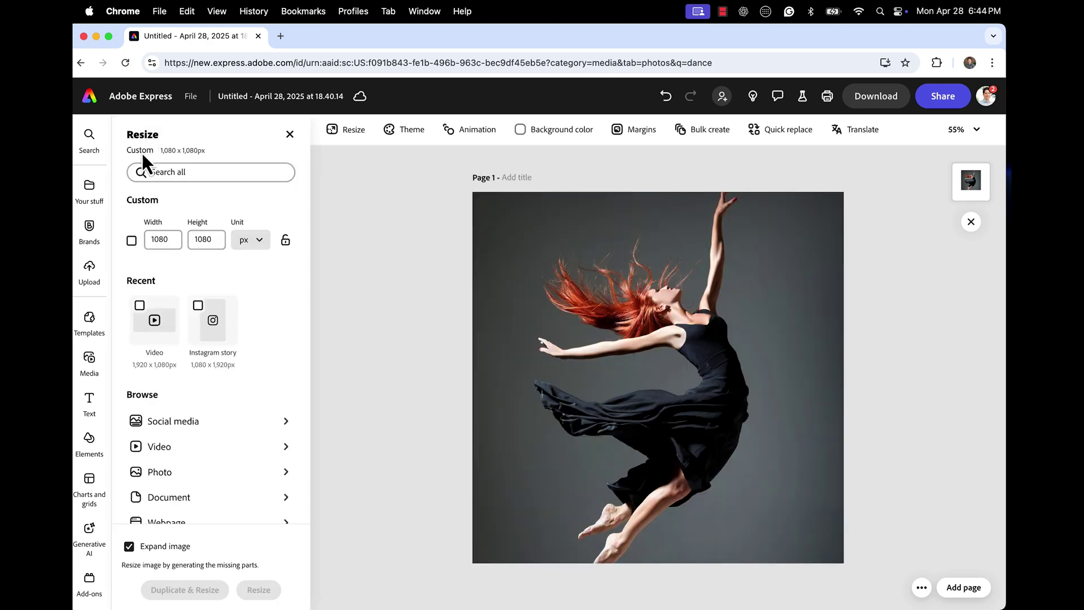
scroll(167, 381, "down", 2)
left_click(189, 390)
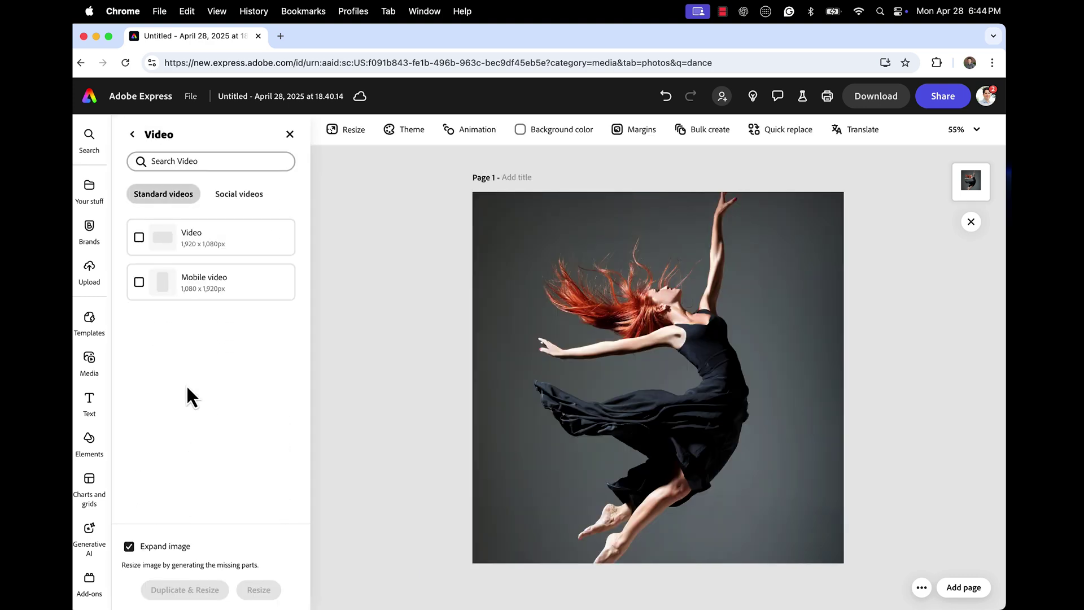
left_click(139, 237)
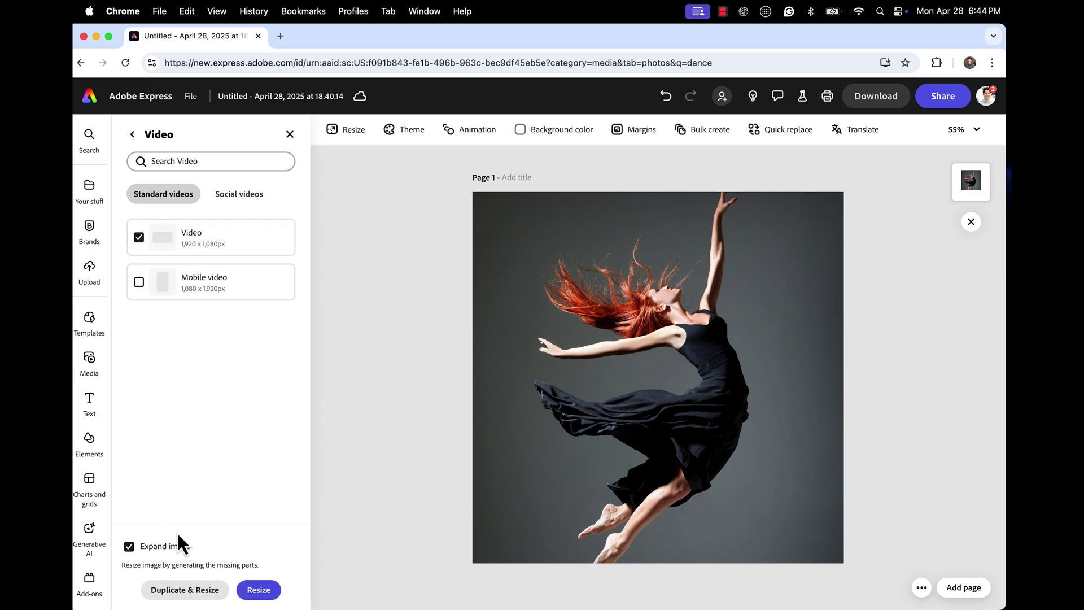
left_click(259, 590)
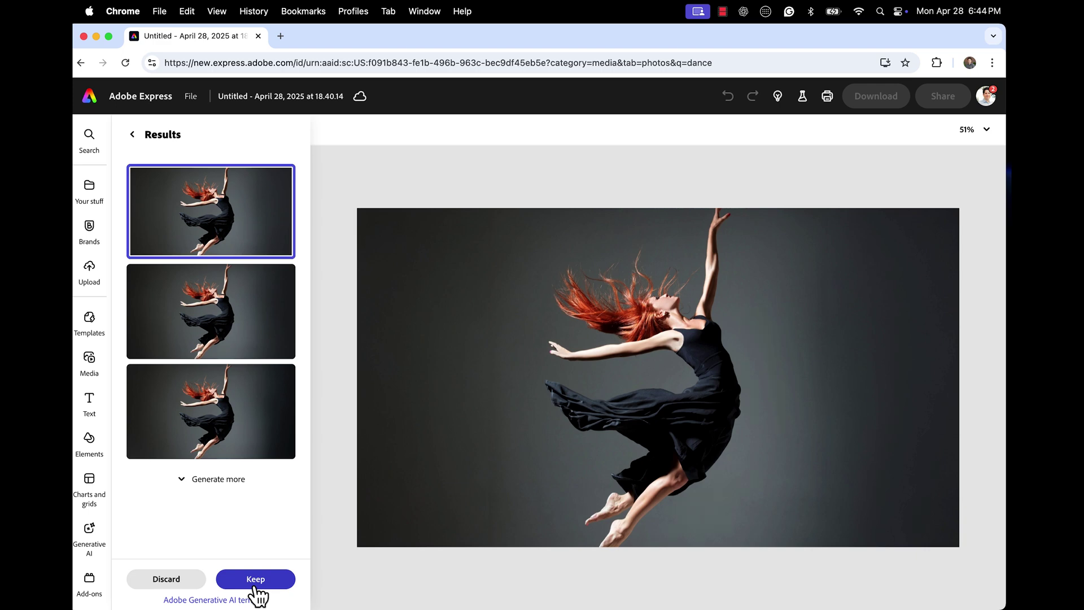
- Compare the generated background expansions and keep the second result
left_click(198, 353)
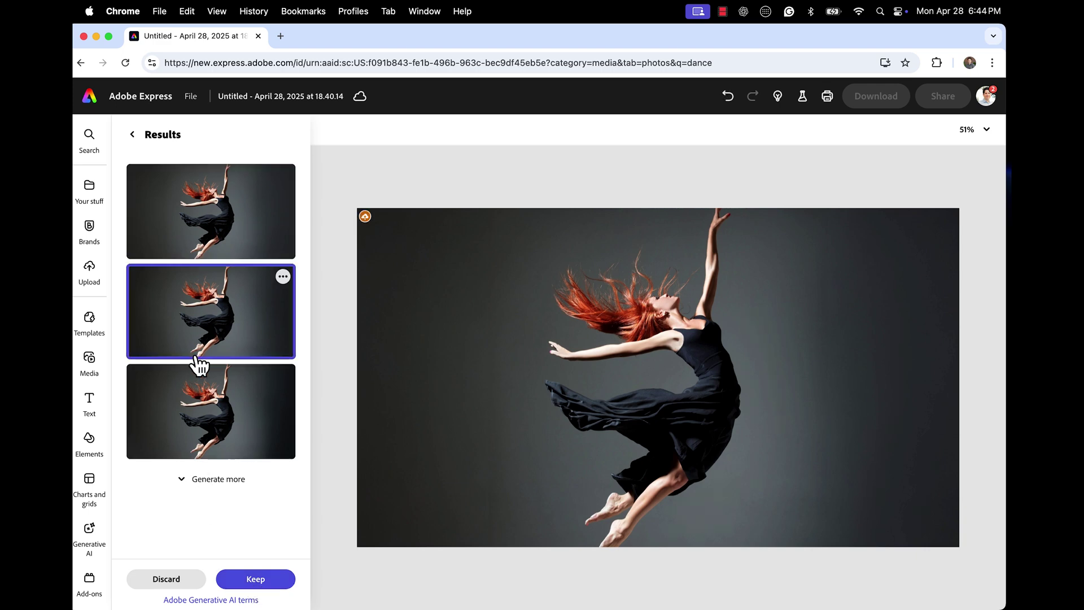
left_click(193, 415)
left_click(196, 331)
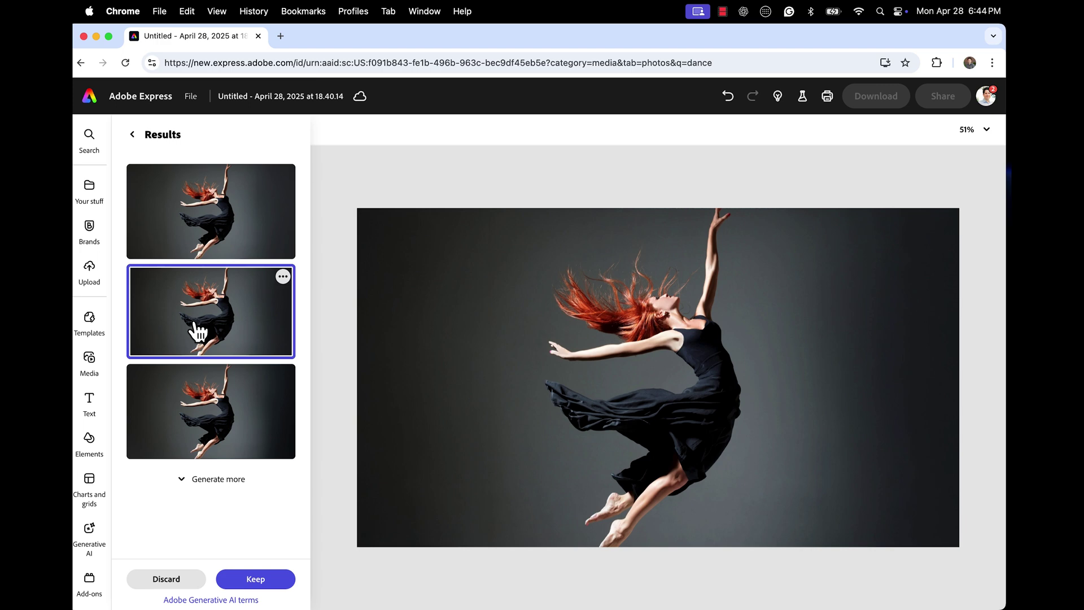
left_click(251, 581)
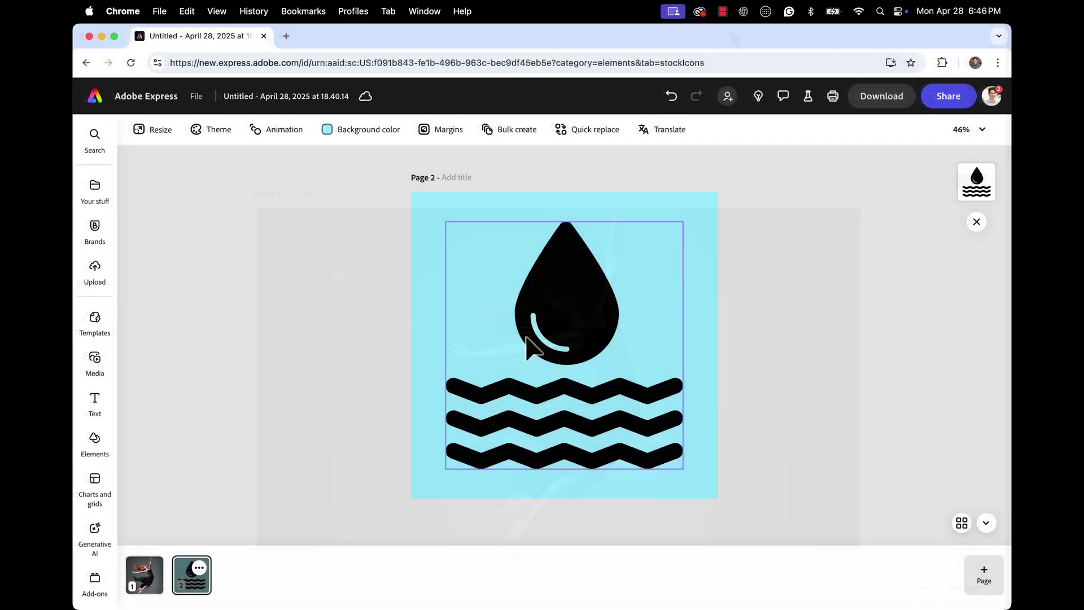
- Select the water-drop icon and review the download formats without downloading
left_click(540, 386)
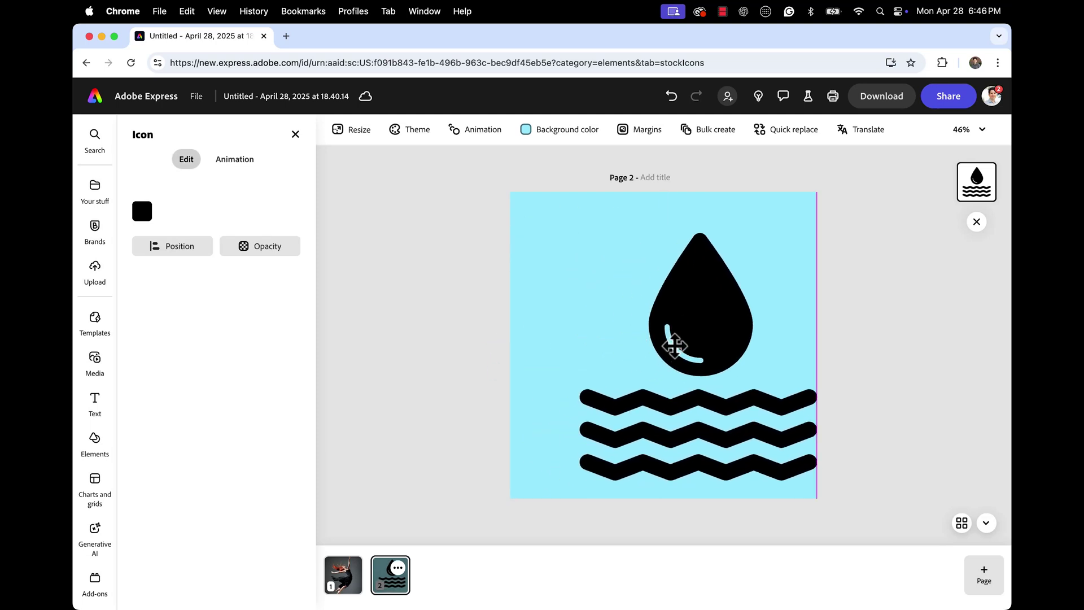
left_click(885, 100)
left_click(864, 243)
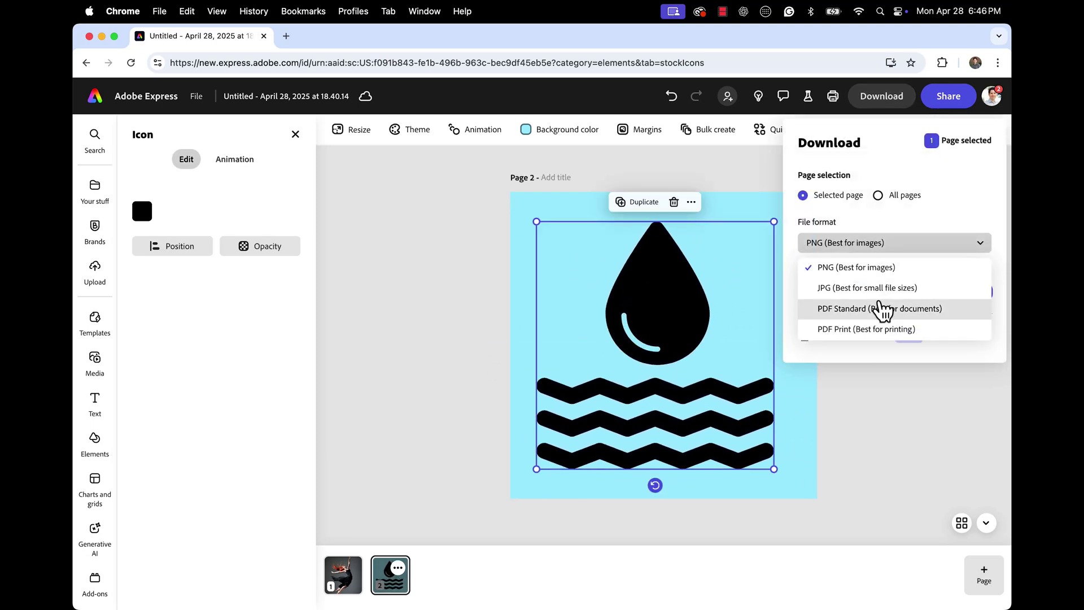
left_click(747, 165)
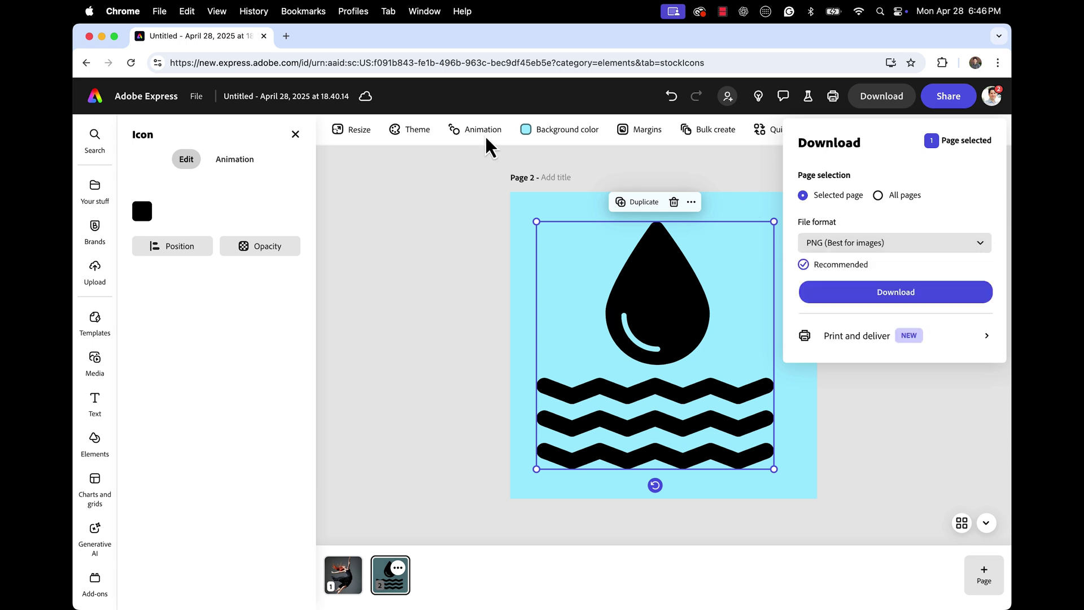
left_click(527, 185)
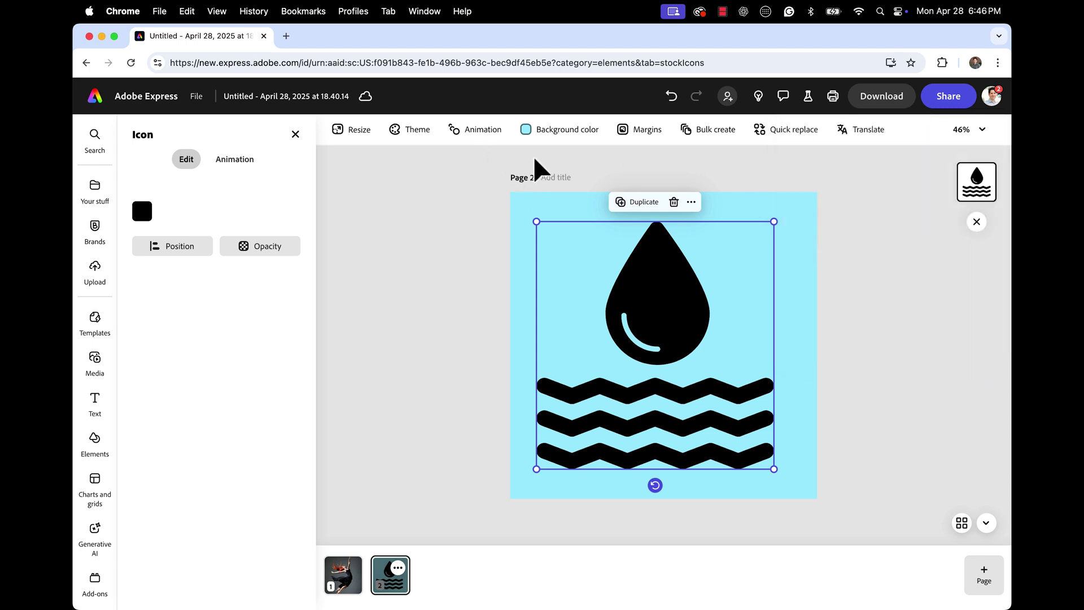
- Set page 2's background to No fill, then enlarge and centre the water-drop icon
left_click(565, 127)
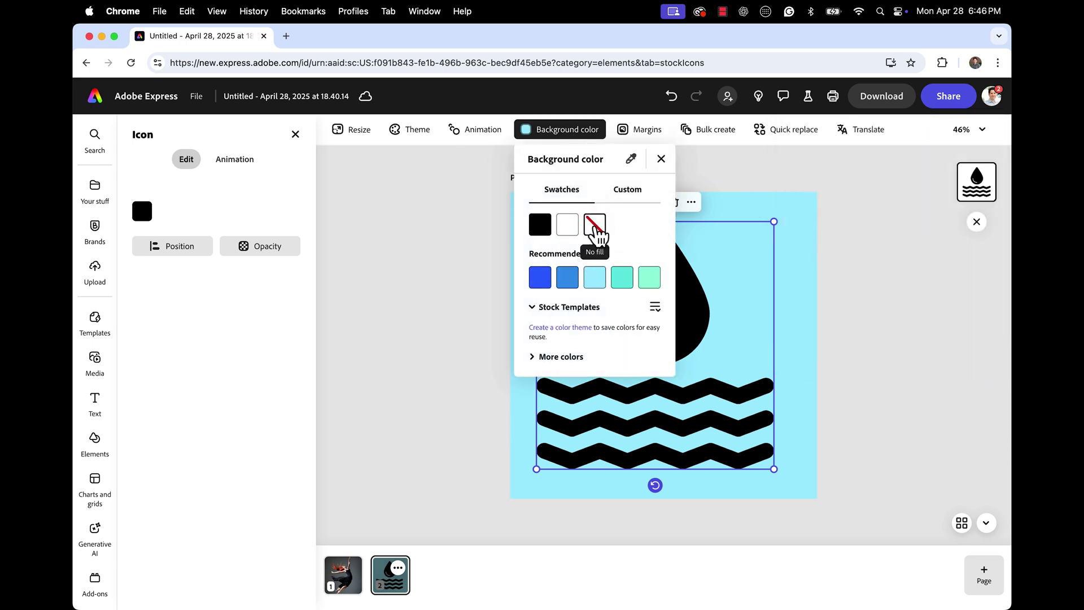
left_click(596, 226)
left_click(776, 220)
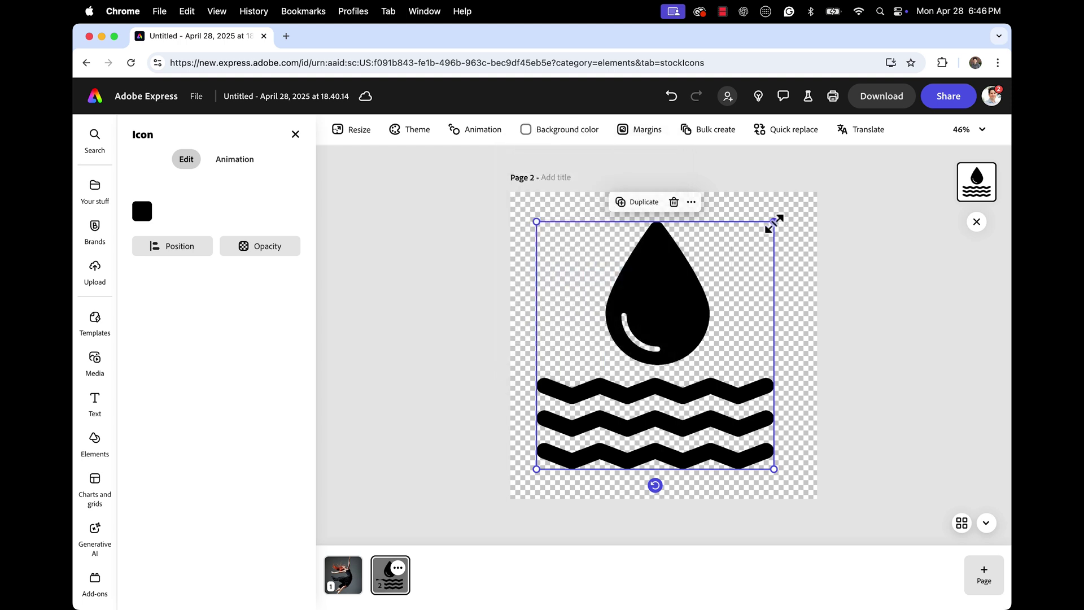
left_click_drag(775, 223, 798, 198)
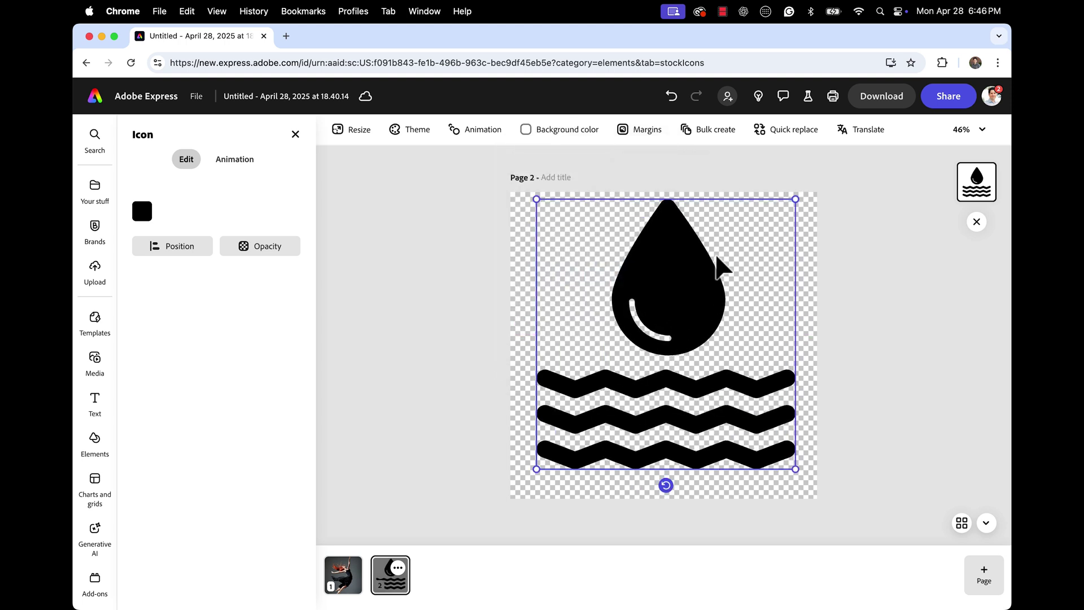
left_click_drag(719, 266, 717, 261)
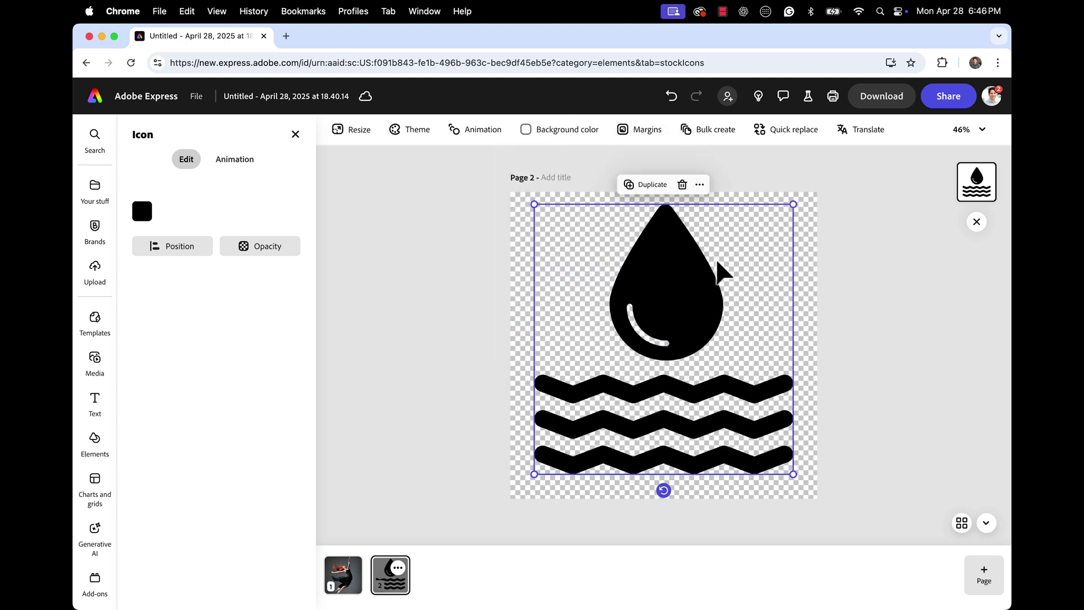
- Download page 2 as a Transparent PNG
left_click(883, 96)
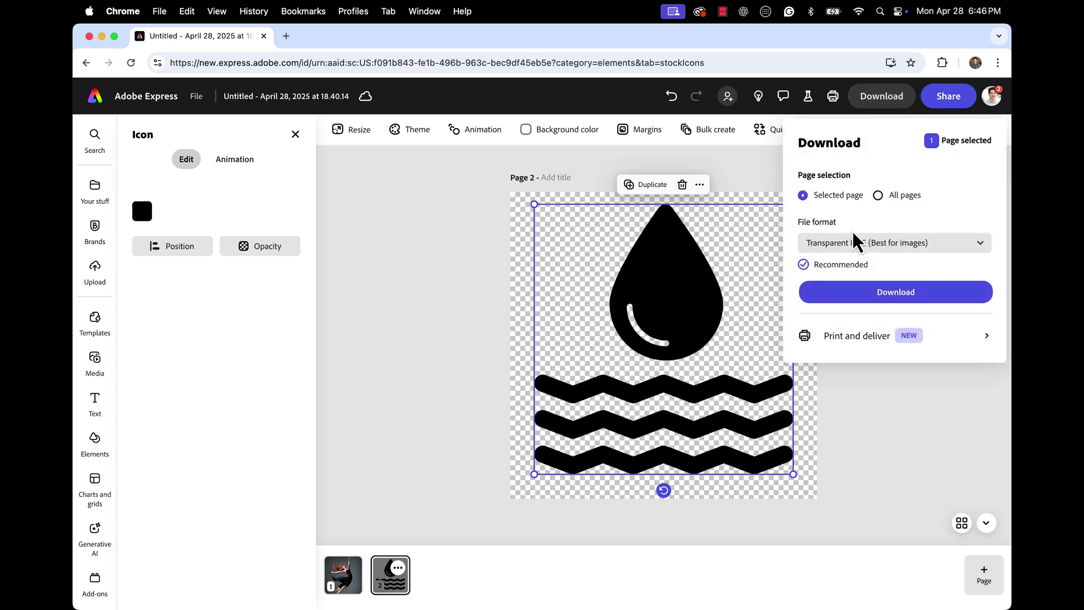
left_click(831, 243)
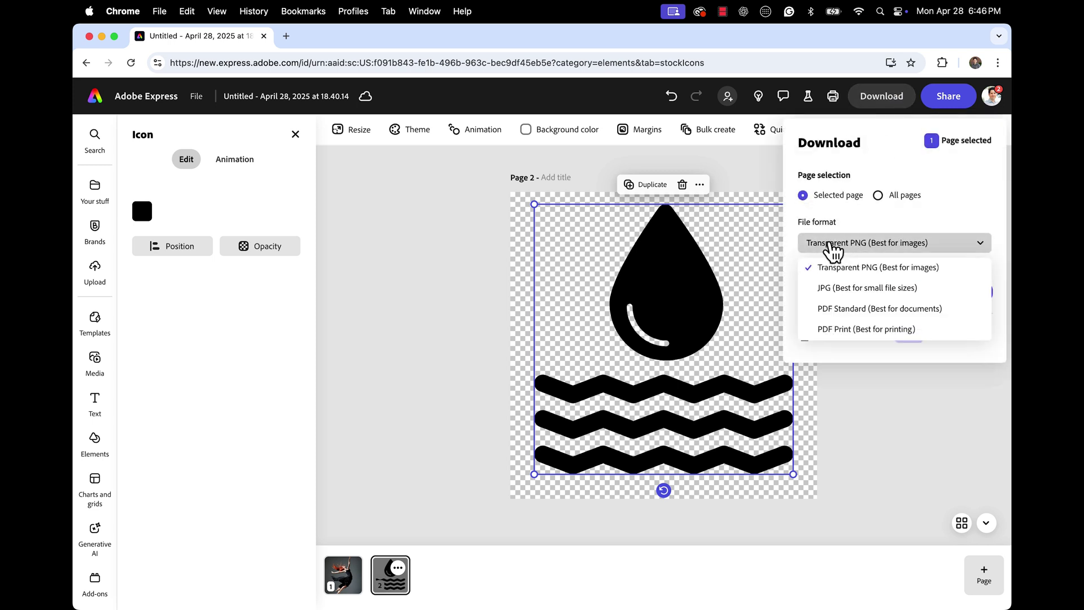
left_click(960, 175)
left_click(915, 292)
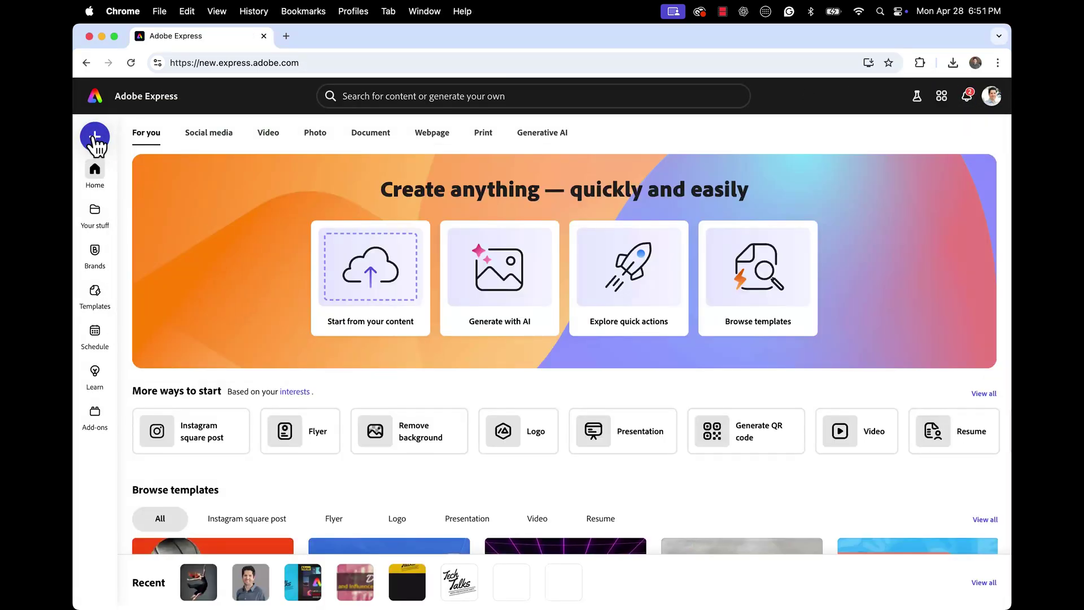
- Upload Basics of Industry Portfolios 101.pptx from Desktop > 4 Tips Express as a new presentation
left_click(95, 137)
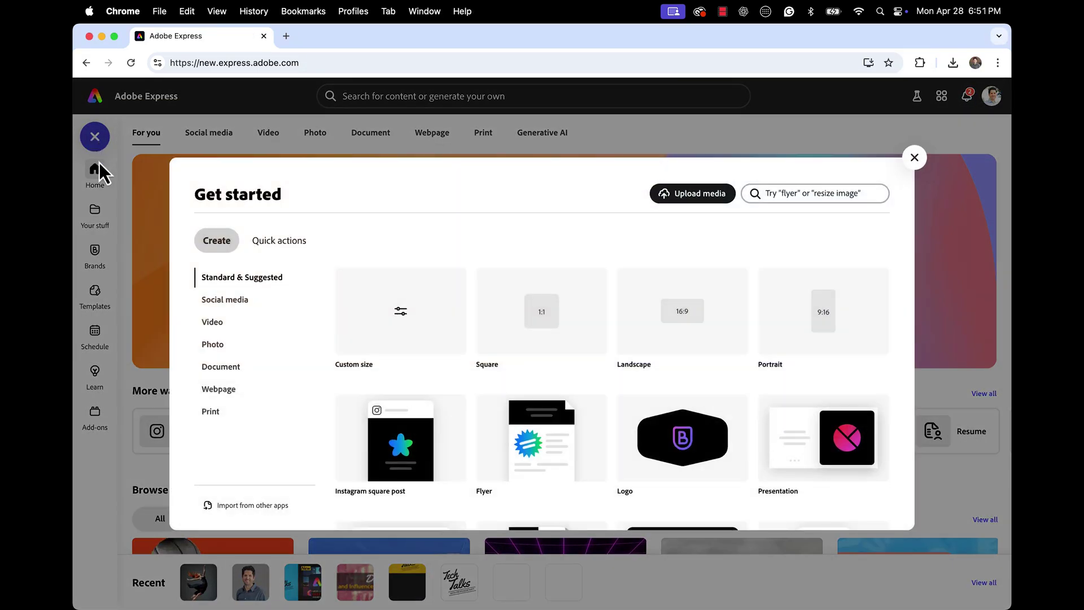
left_click(692, 195)
left_click(144, 209)
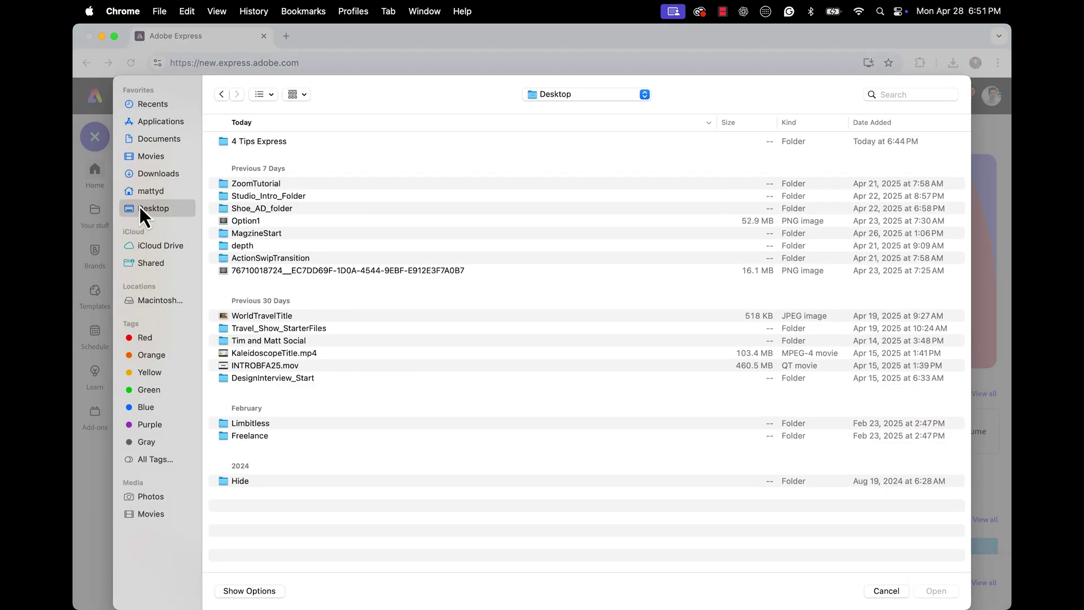
double_click(248, 142)
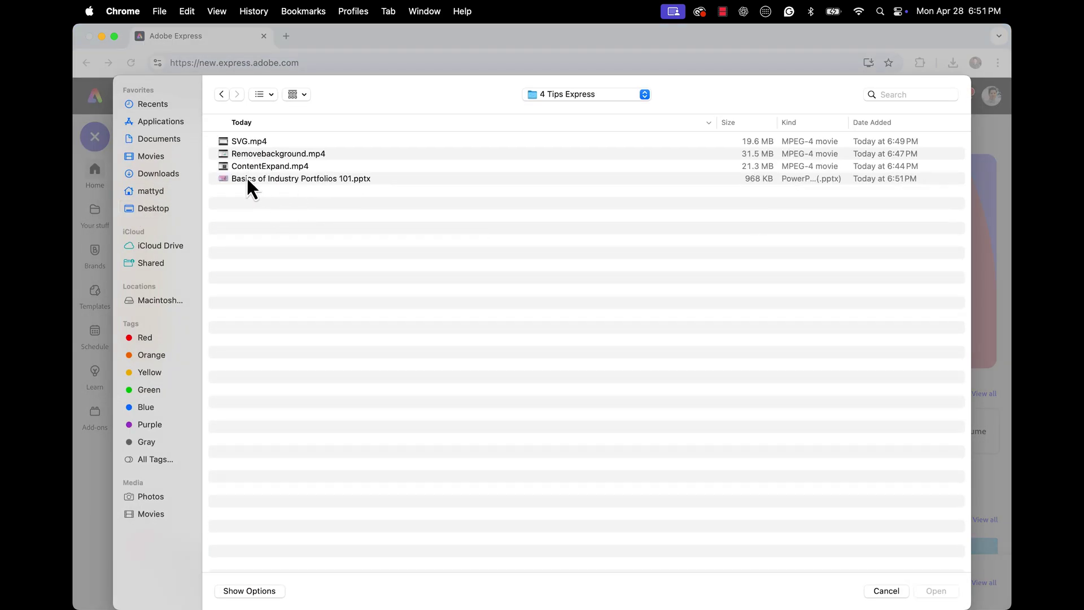
left_click(260, 180)
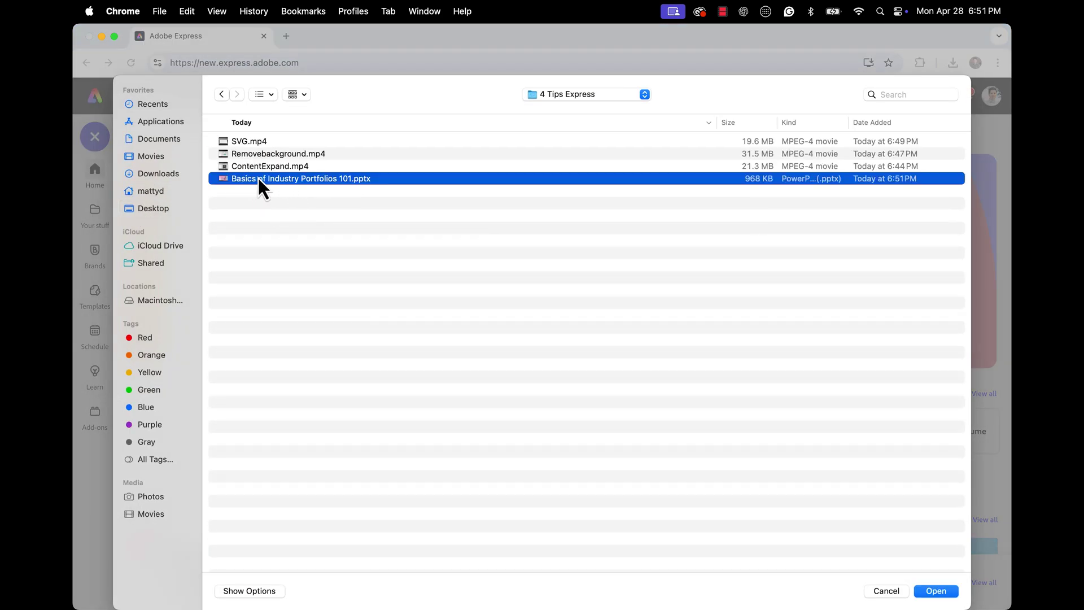
double_click(360, 179)
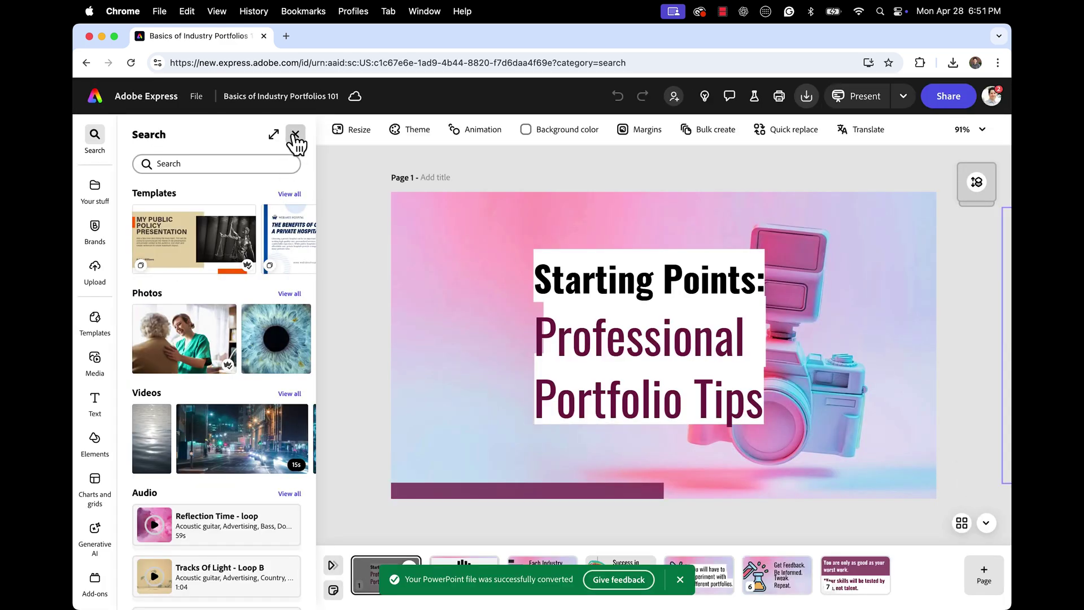
- Delete the white boxes behind 'Starting Points:' and 'Portfolio Tips' on slide 1
left_click(295, 134)
left_click(506, 314)
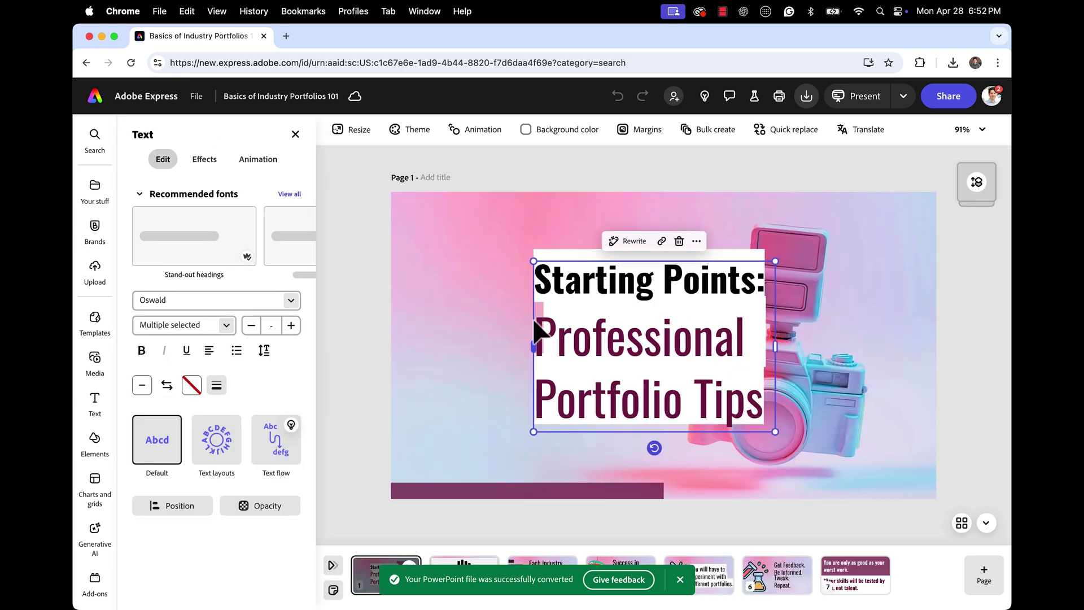
mouse_move(602, 314)
left_mouse_down()
mouse_move(598, 322)
mouse_move(605, 310)
left_mouse_up()
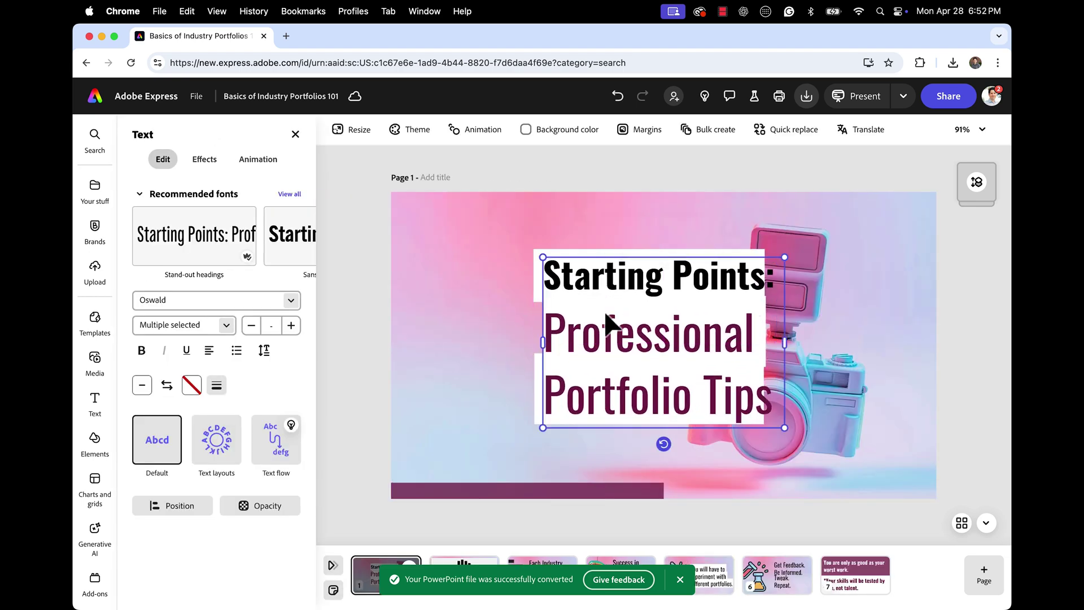
left_click(535, 272)
left_click(538, 278)
key("Delete")
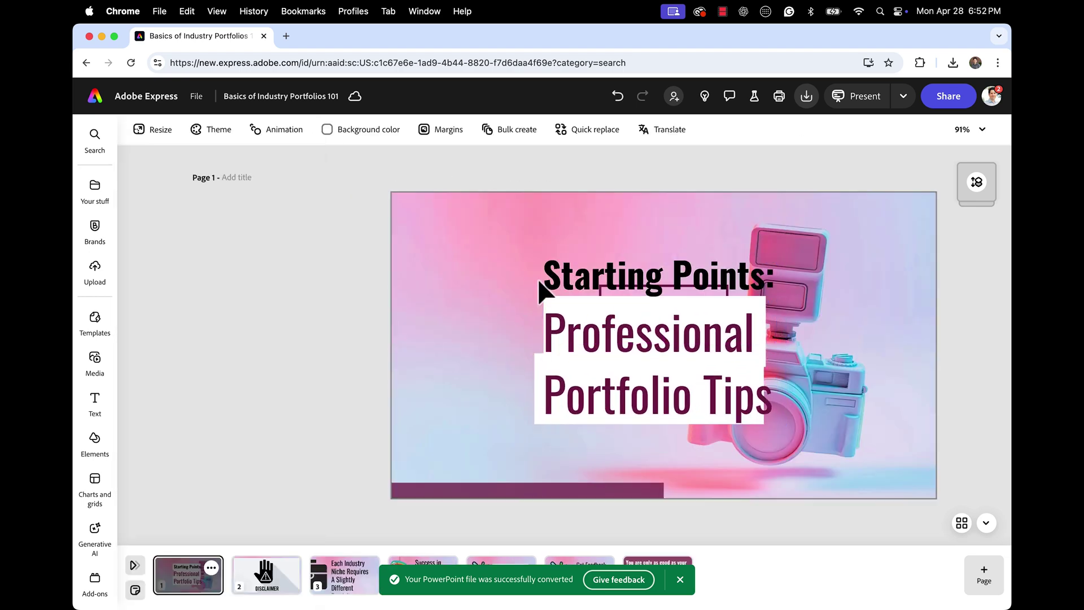
left_click(439, 389)
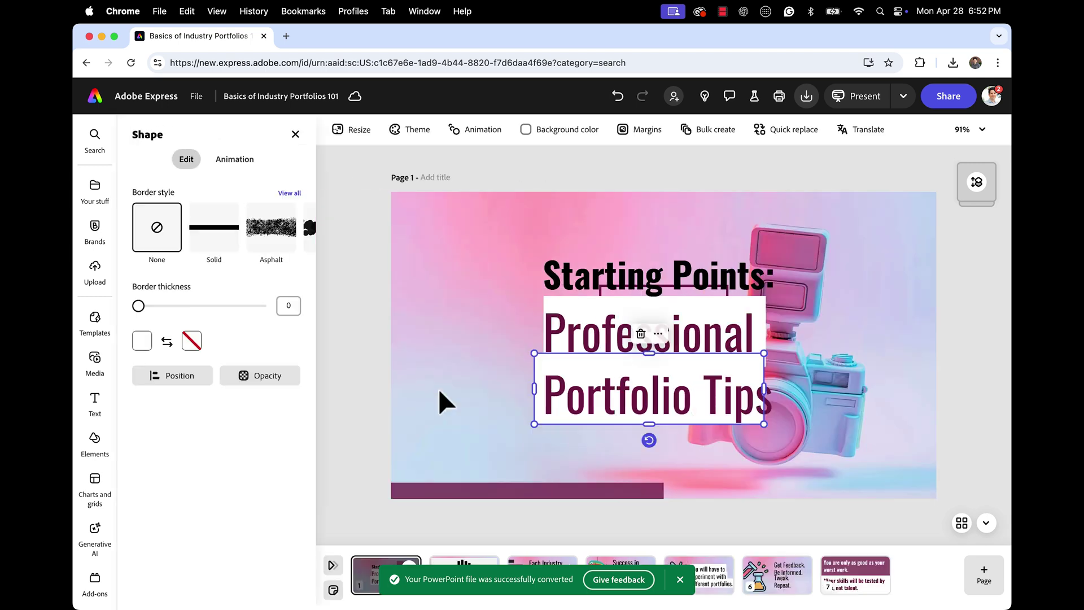
key("Delete")
- Delete the white rectangle behind the title and move the title back over the camera photo
left_click(448, 340)
left_click(460, 367)
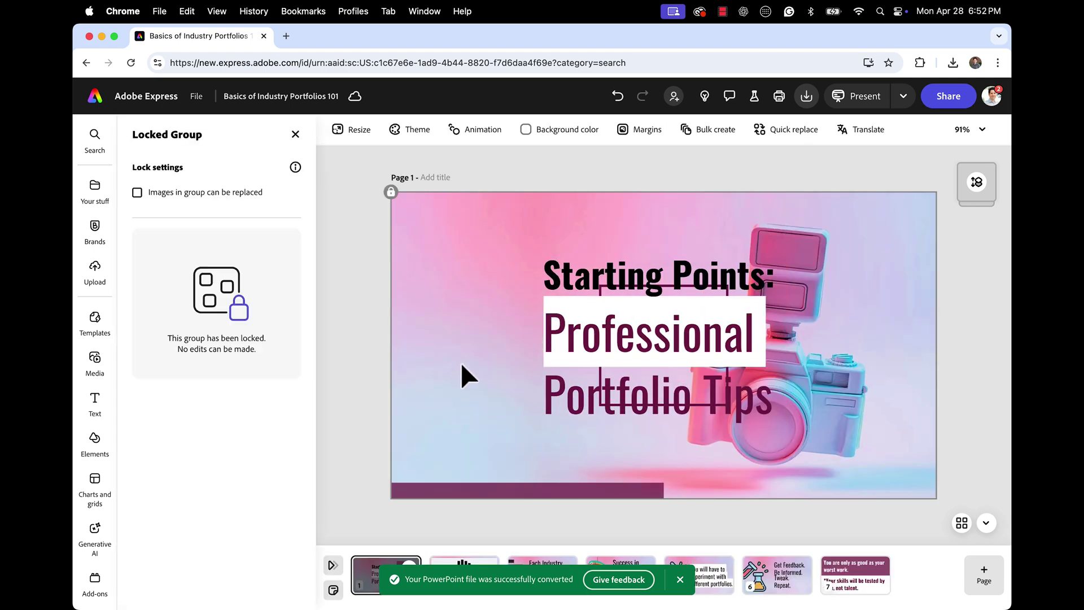
left_click(552, 368)
left_click(588, 358)
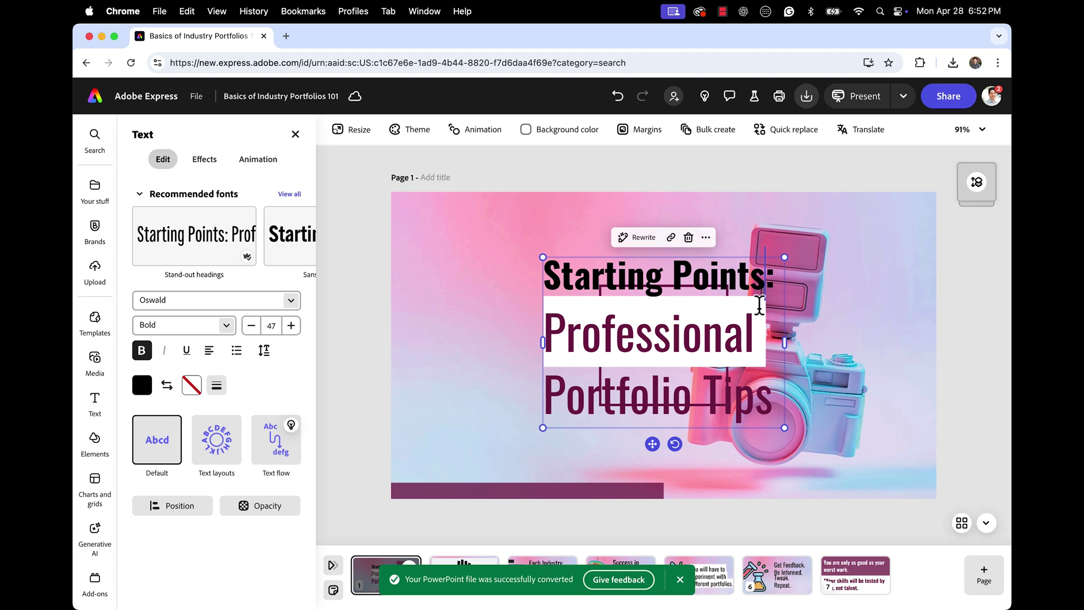
left_click_drag(621, 260, 462, 219)
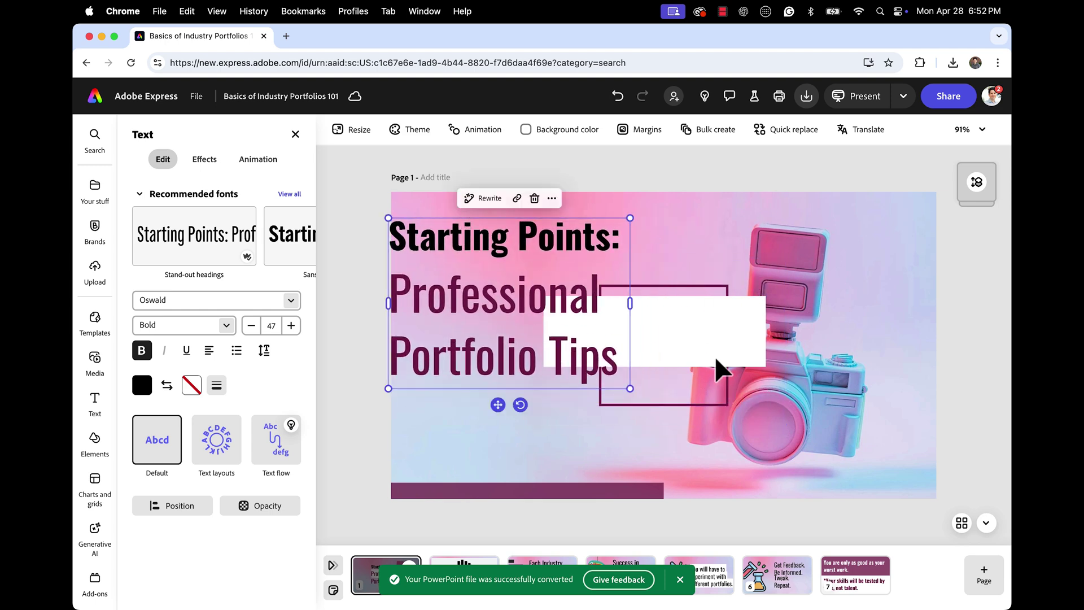
left_click(716, 357)
key("Delete")
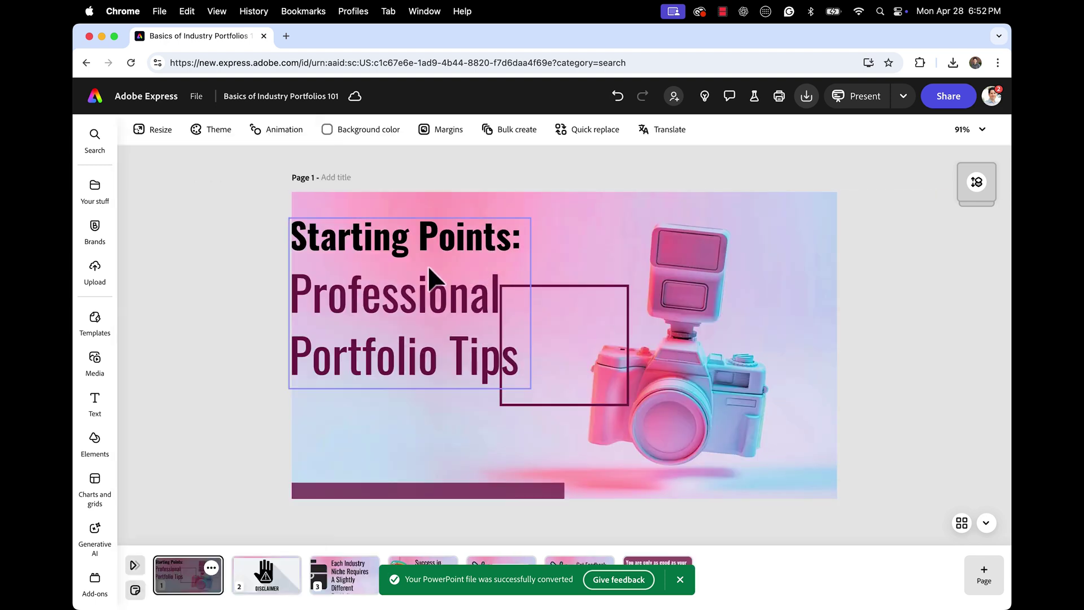
left_click(450, 237)
left_click_drag(450, 237, 590, 268)
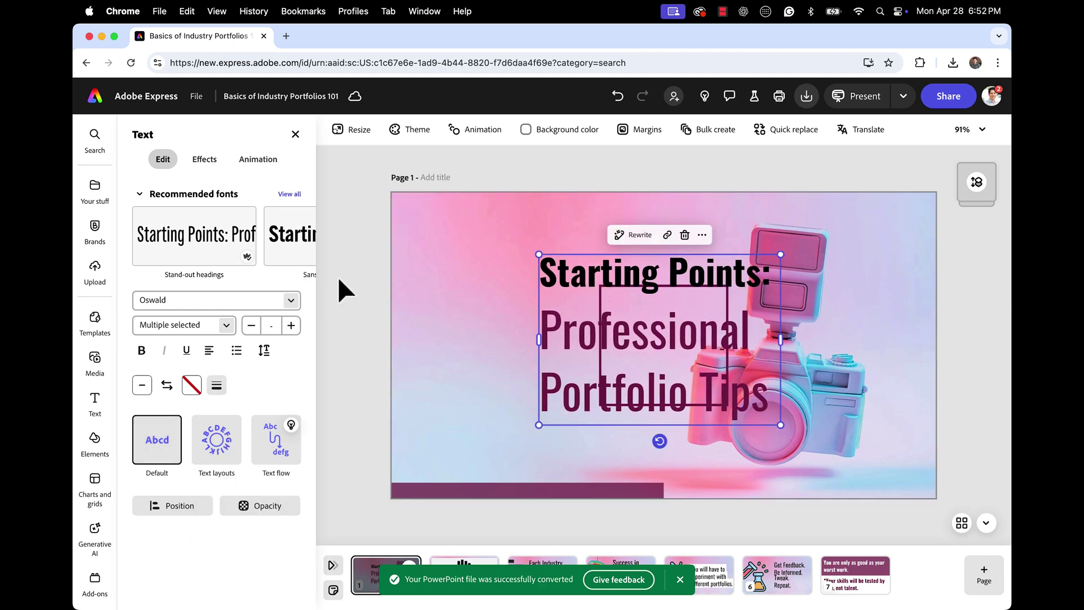
- Add a white highlight shape effect behind each title line, enlarged to size 25
double_click(664, 324)
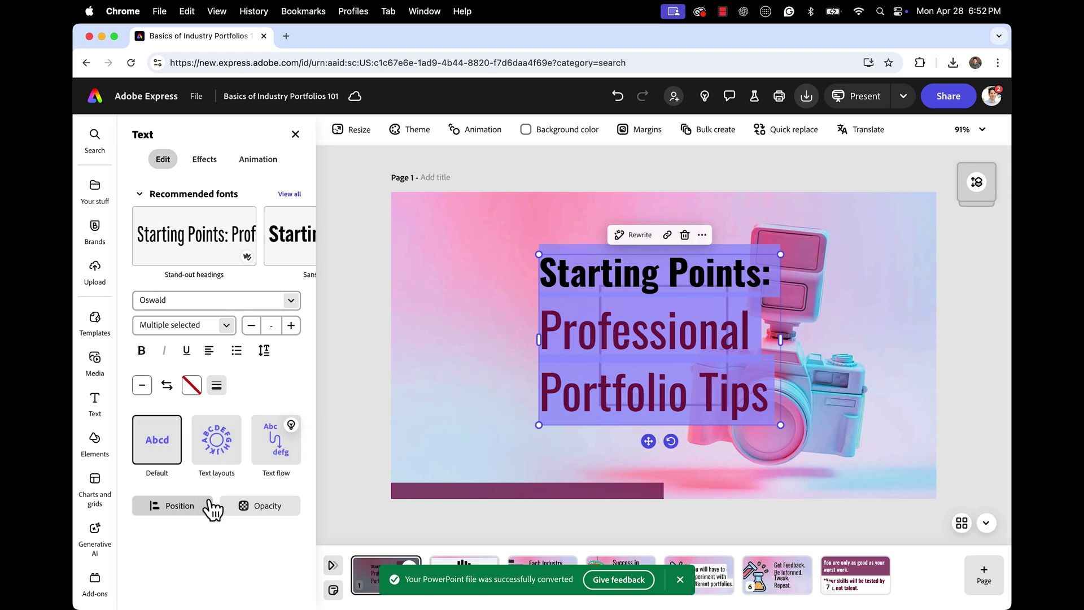
left_click(203, 160)
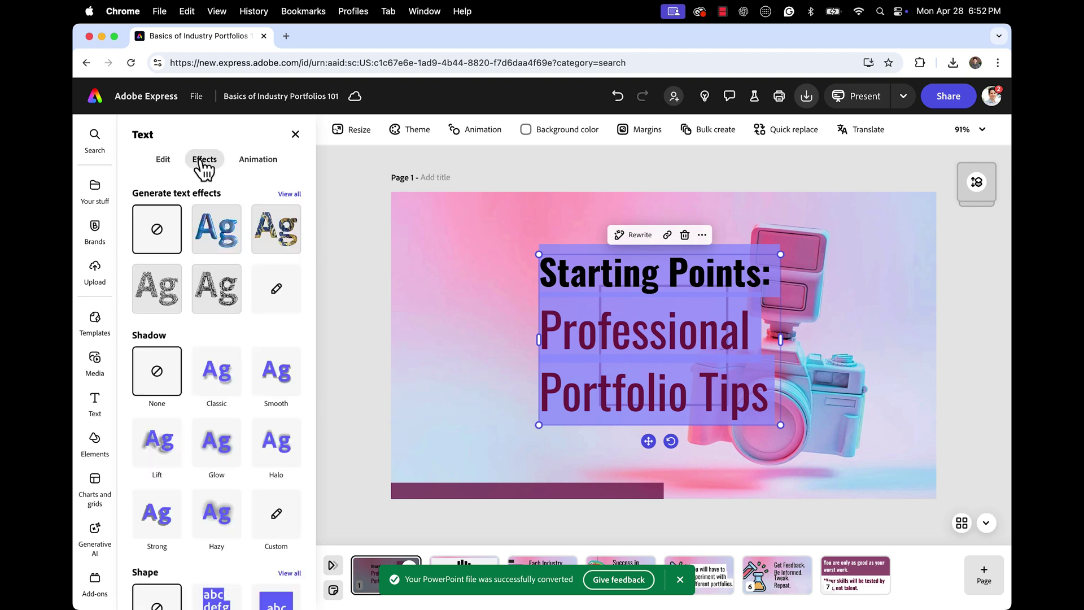
scroll(203, 477, "down", 3)
left_click(223, 518)
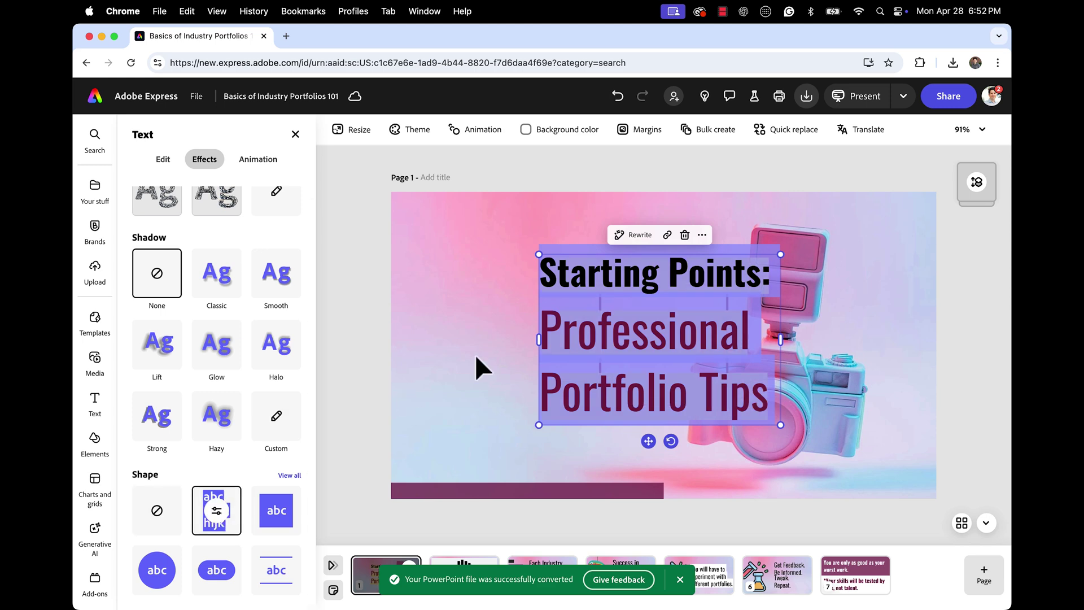
left_click(219, 513)
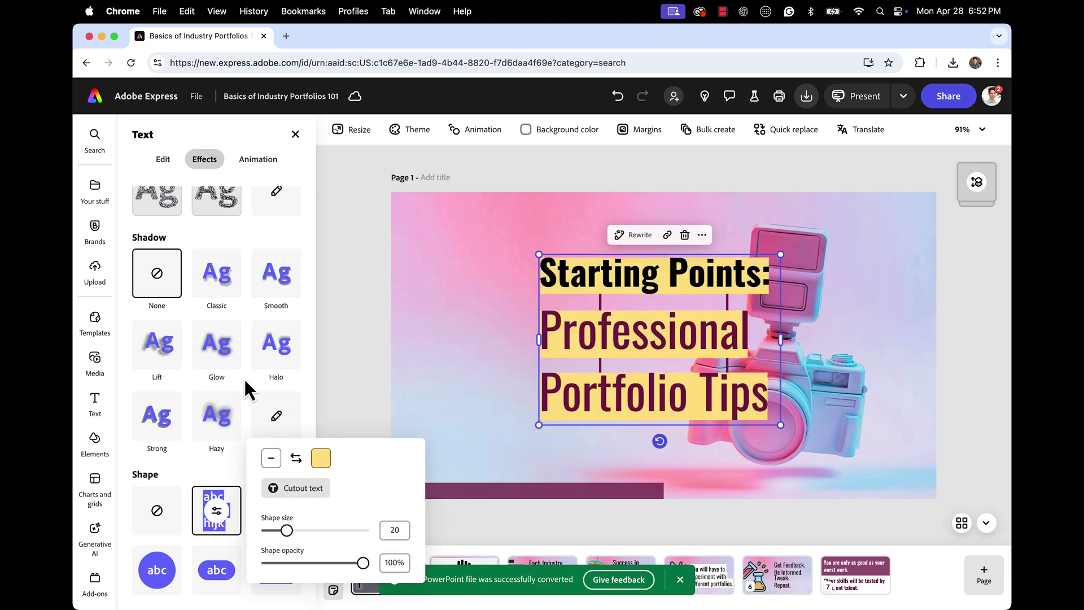
mouse_move(282, 530)
left_mouse_down()
mouse_move(311, 531)
mouse_move(260, 531)
mouse_move(291, 530)
left_mouse_up()
left_click(320, 458)
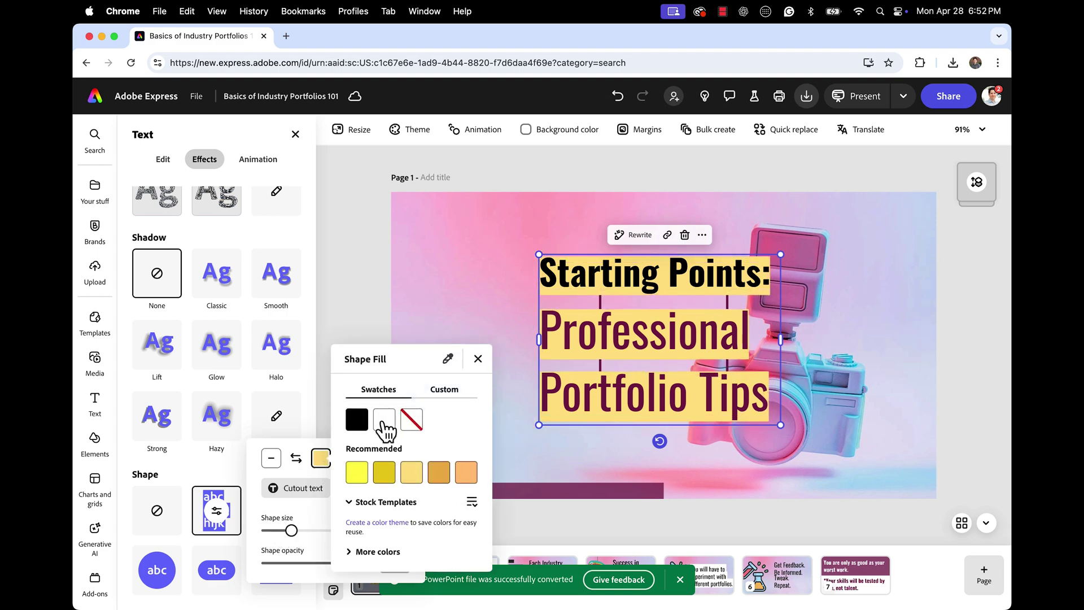
left_click(384, 429)
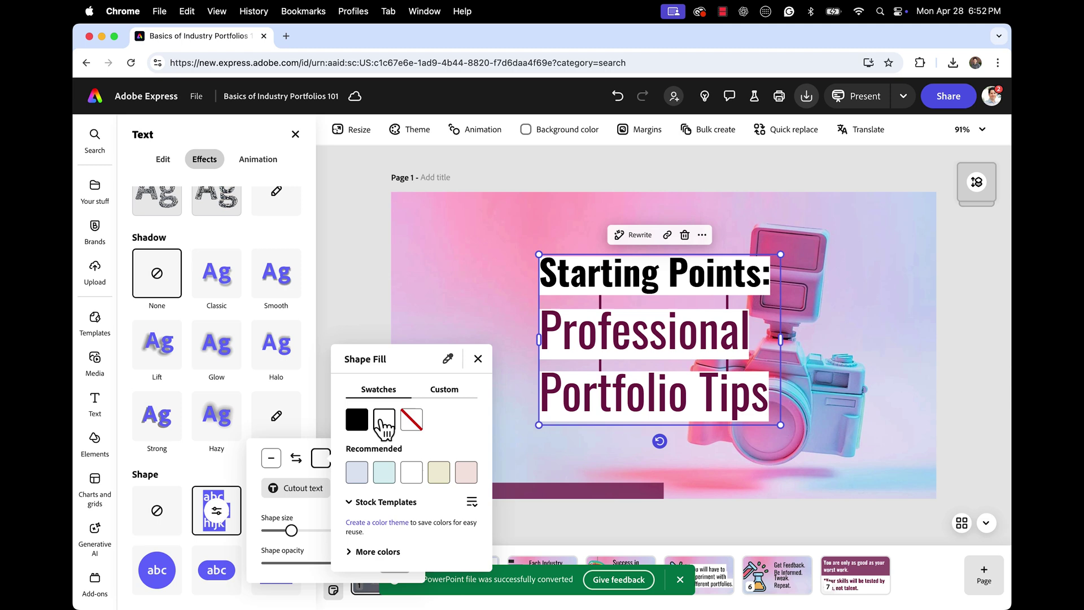
left_click(316, 520)
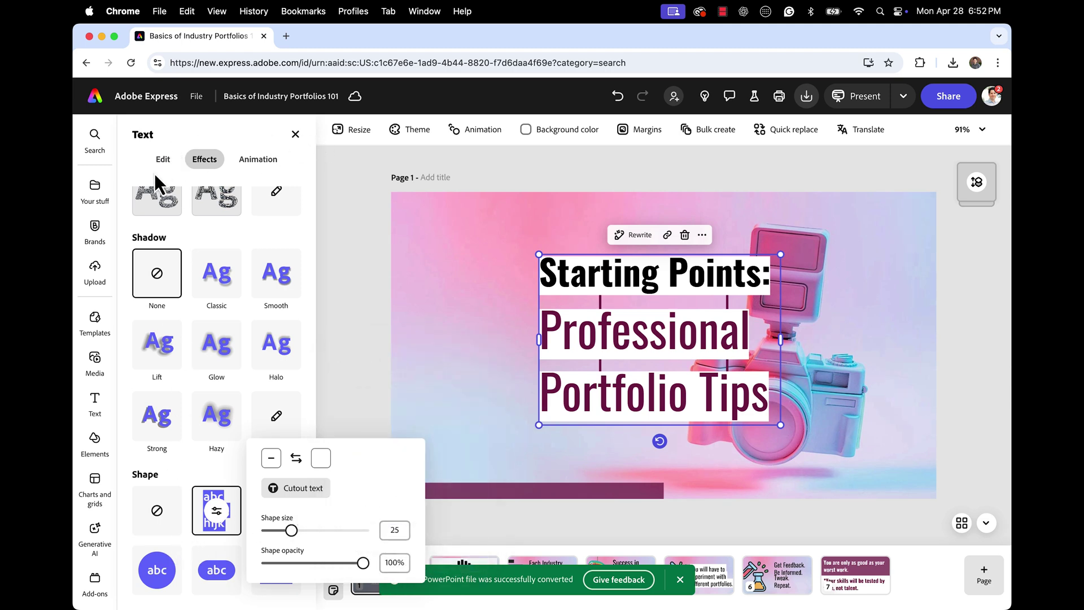
- Centre-align the title text and dismiss the conversion notification
left_click(164, 160)
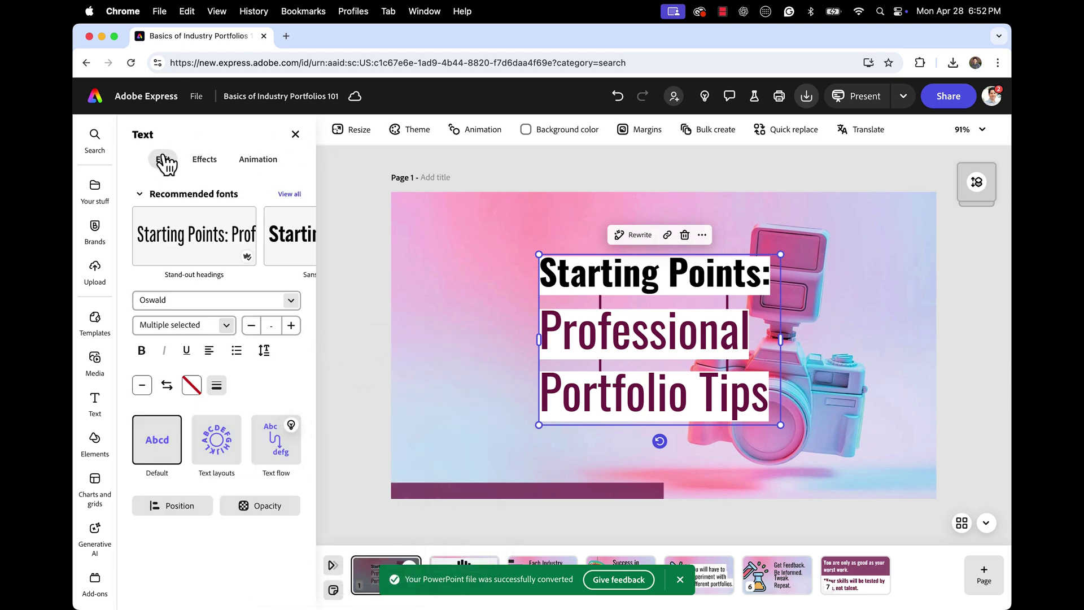
left_click(214, 358)
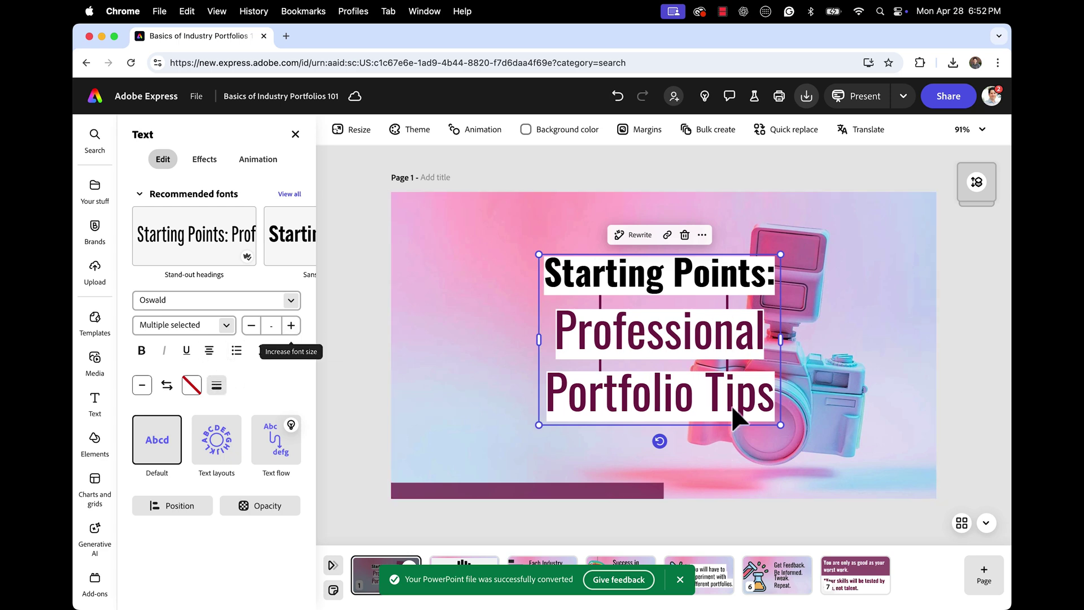
left_click(675, 580)
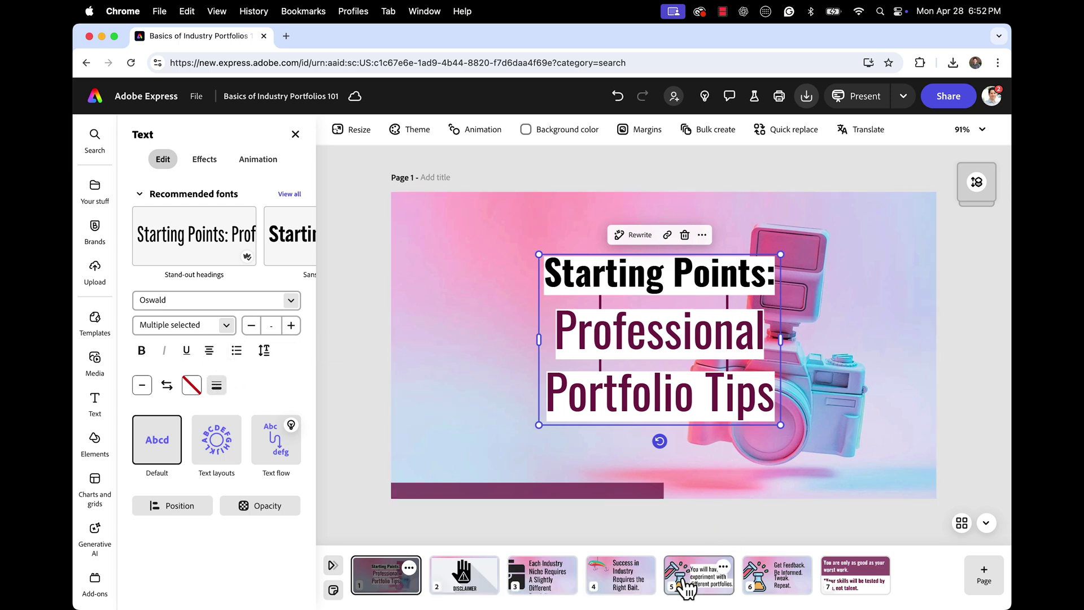
- Replace slide 2's hand graphic with a yellow DISCLAIMER sign stock photo, then move to slide 3
left_click(474, 590)
left_click(611, 390)
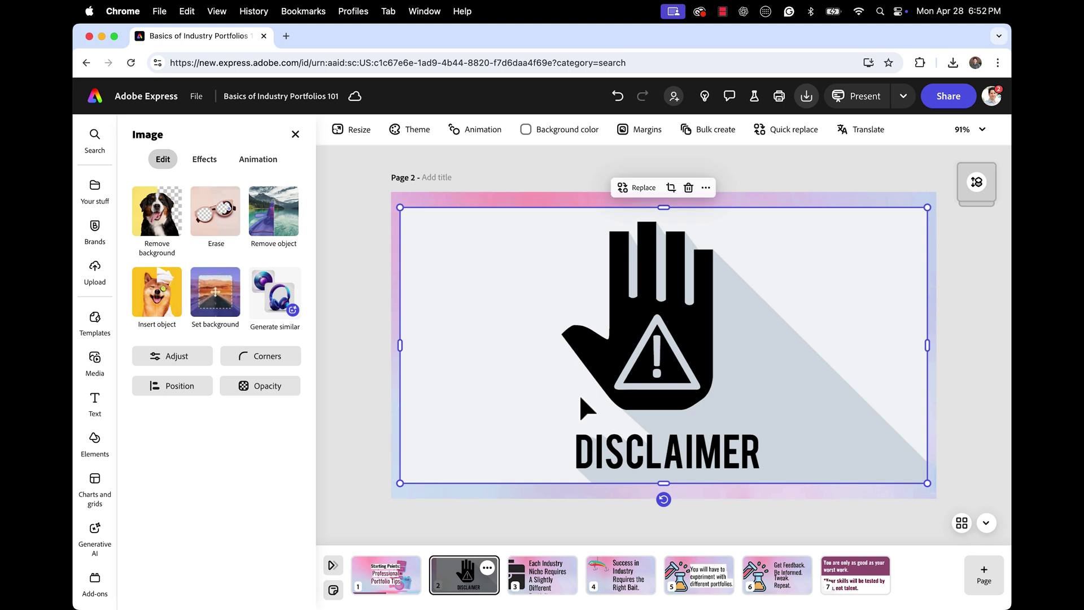
left_click(649, 192)
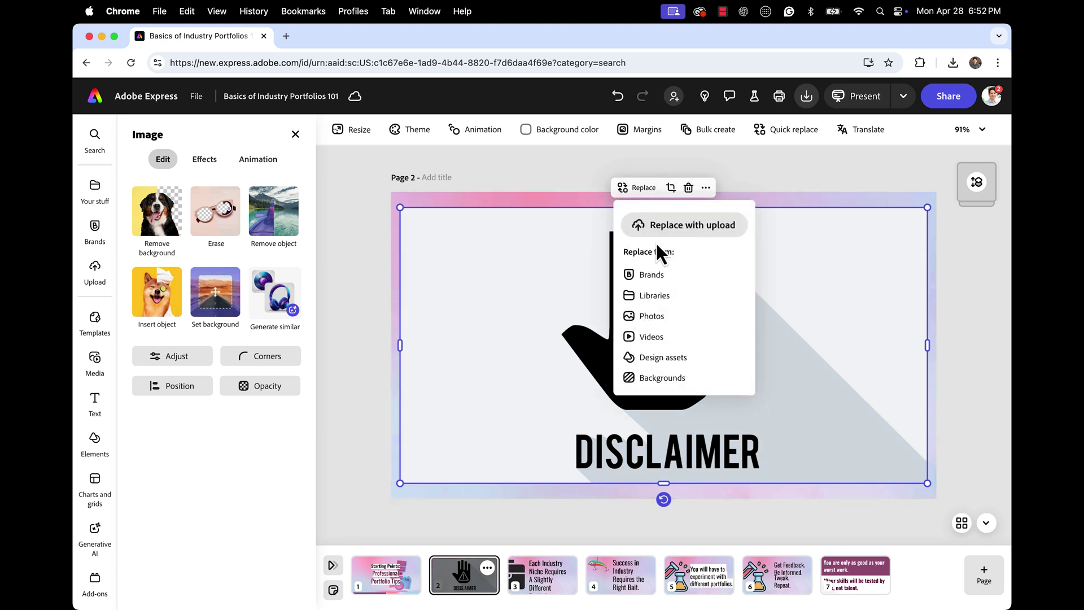
left_click(655, 318)
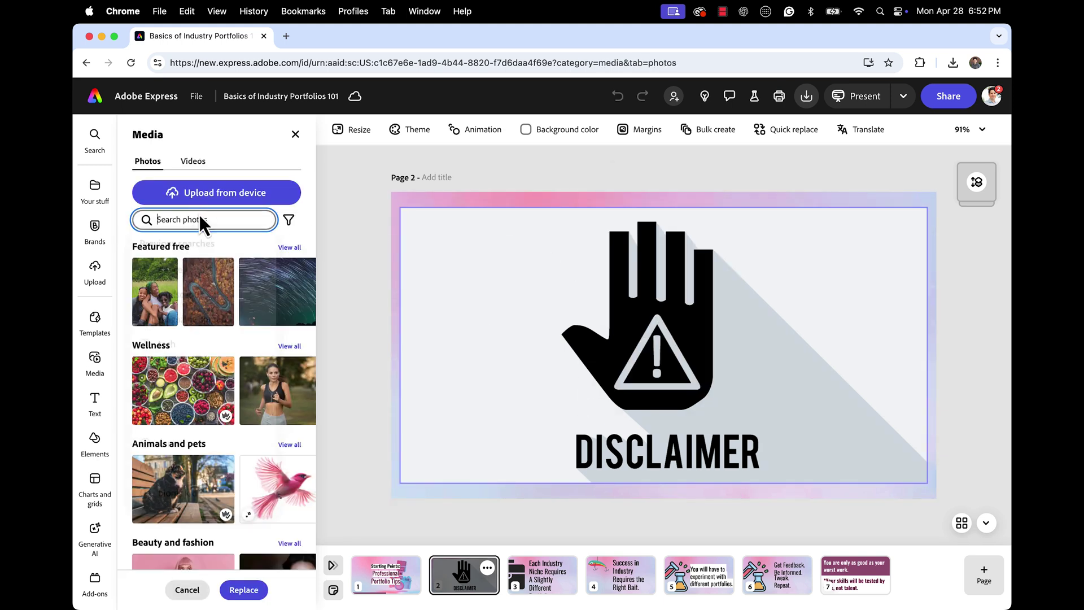
type("diss")
type("laime")
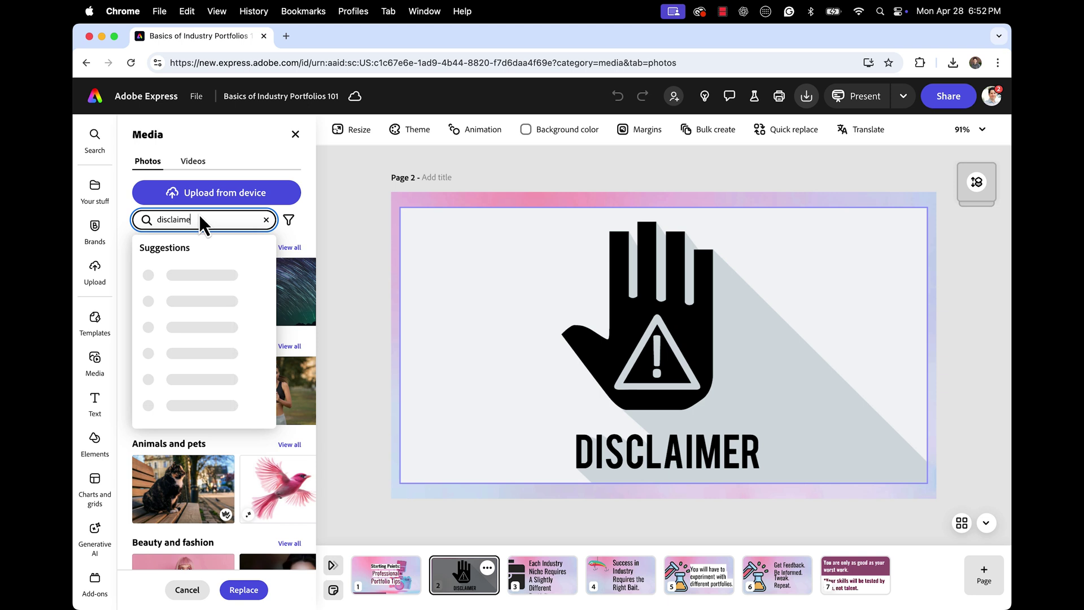
type("r")
left_click(184, 275)
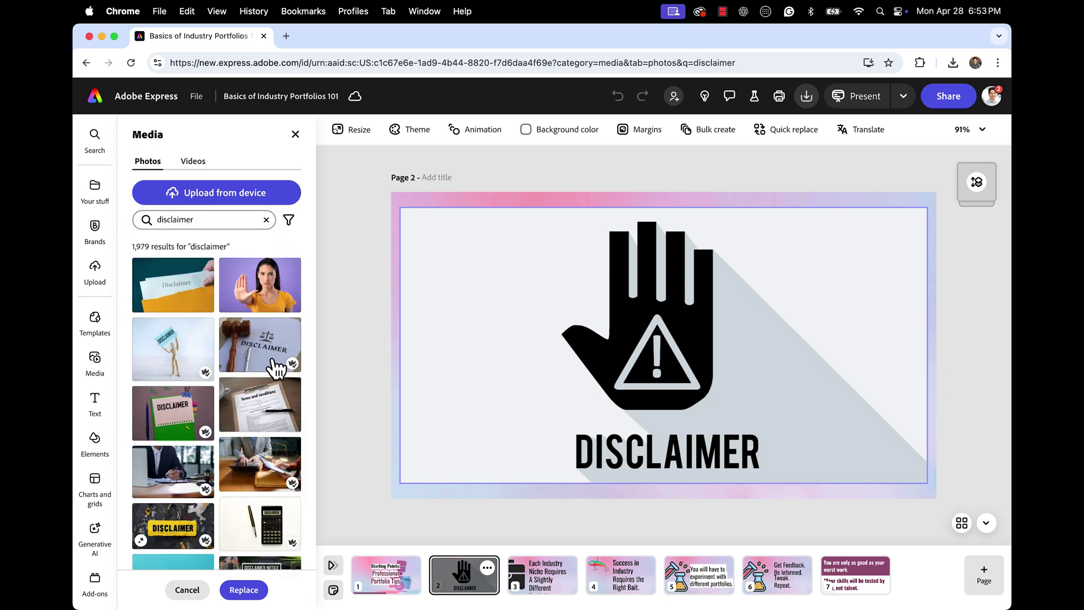
left_click(182, 533)
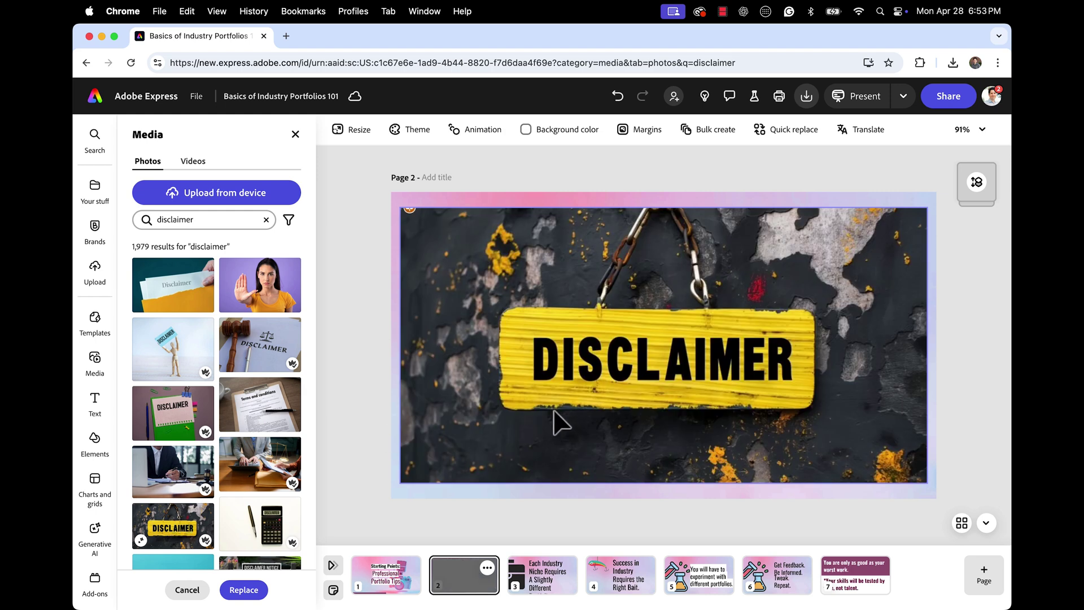
left_click(543, 574)
left_click(672, 395)
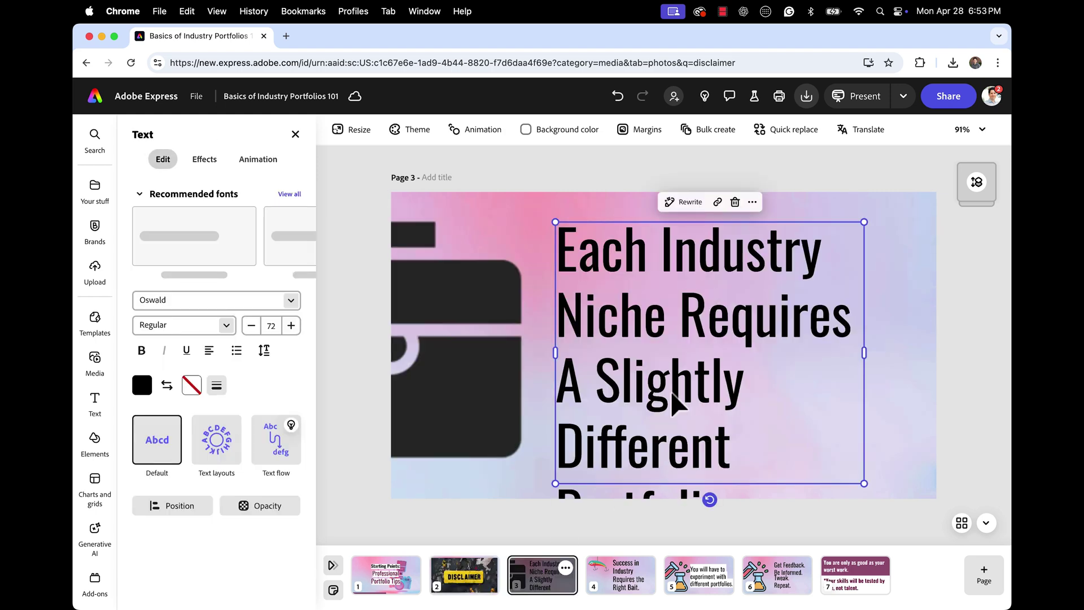
- Join 'Portfolio.' onto the heading after 'Different' and remove the leftover text box
left_click(623, 500)
double_click(622, 494)
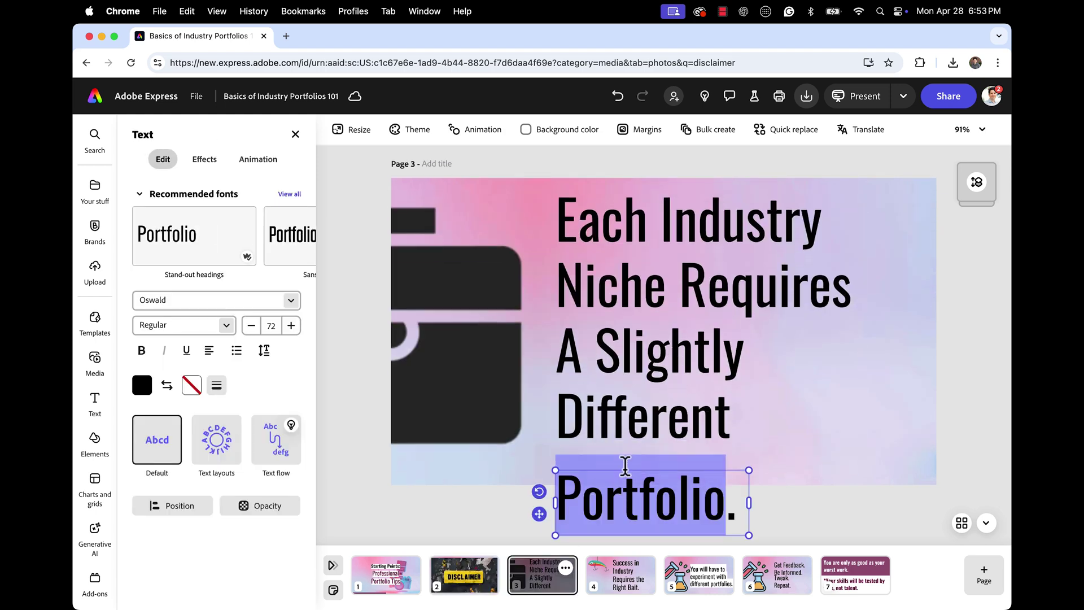
left_click_drag(631, 470, 807, 395)
key("ctrl+a")
key("BackSpace")
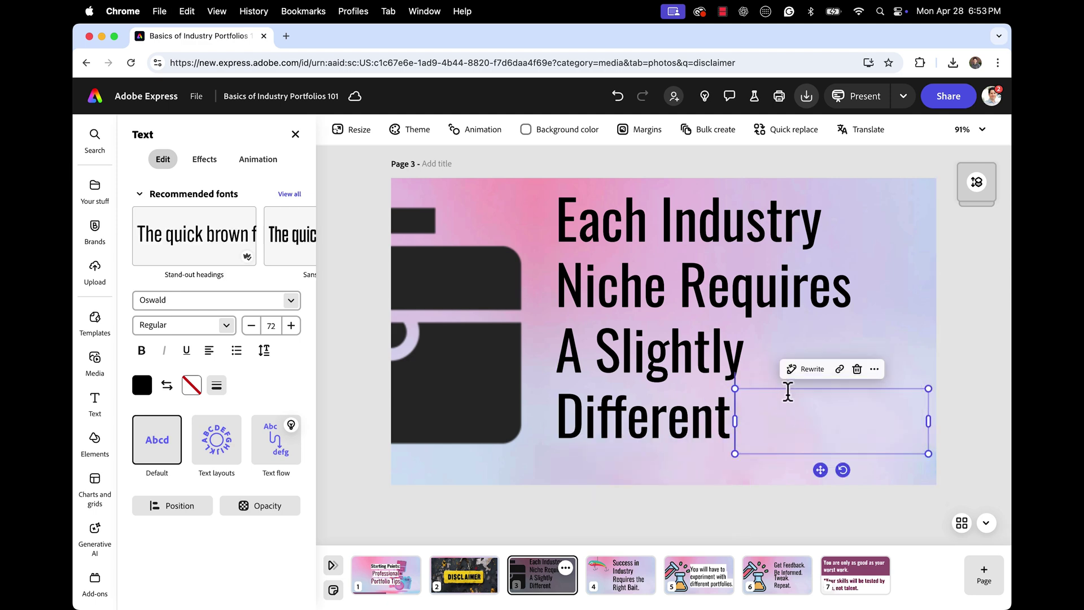
key("Escape")
double_click(626, 417)
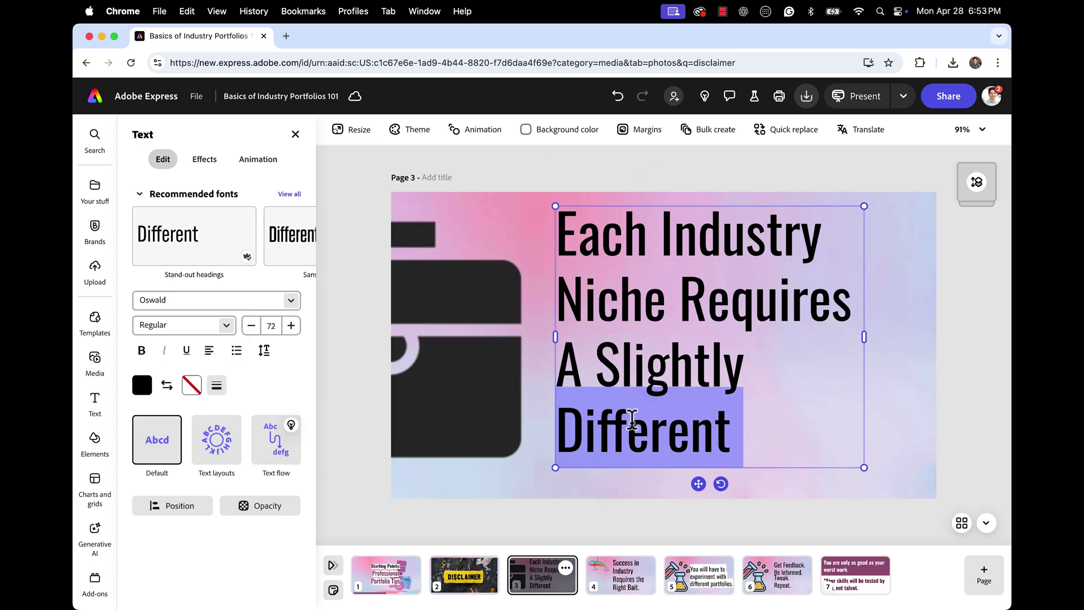
left_click(730, 430)
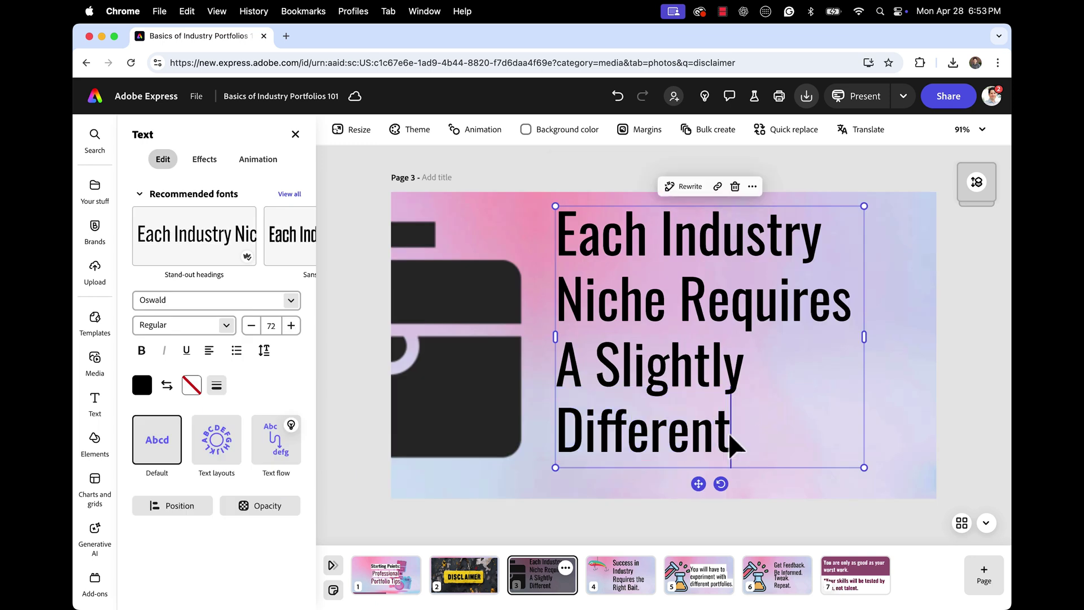
type("Portfolio.")
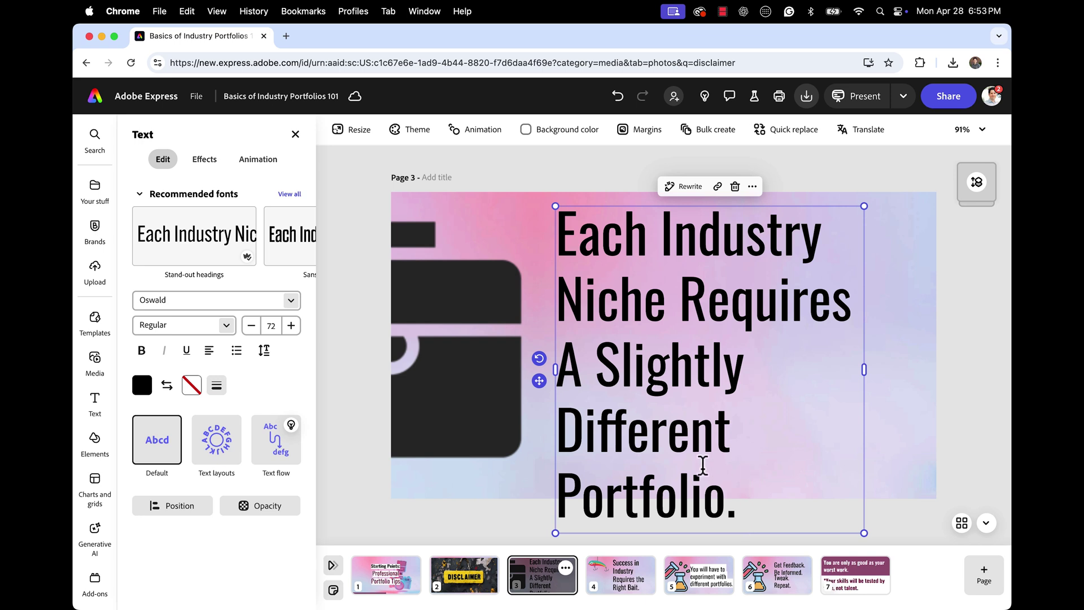
- Apply the Dynamic text layout to the heading, narrow its box, and shift it right
key("super+a")
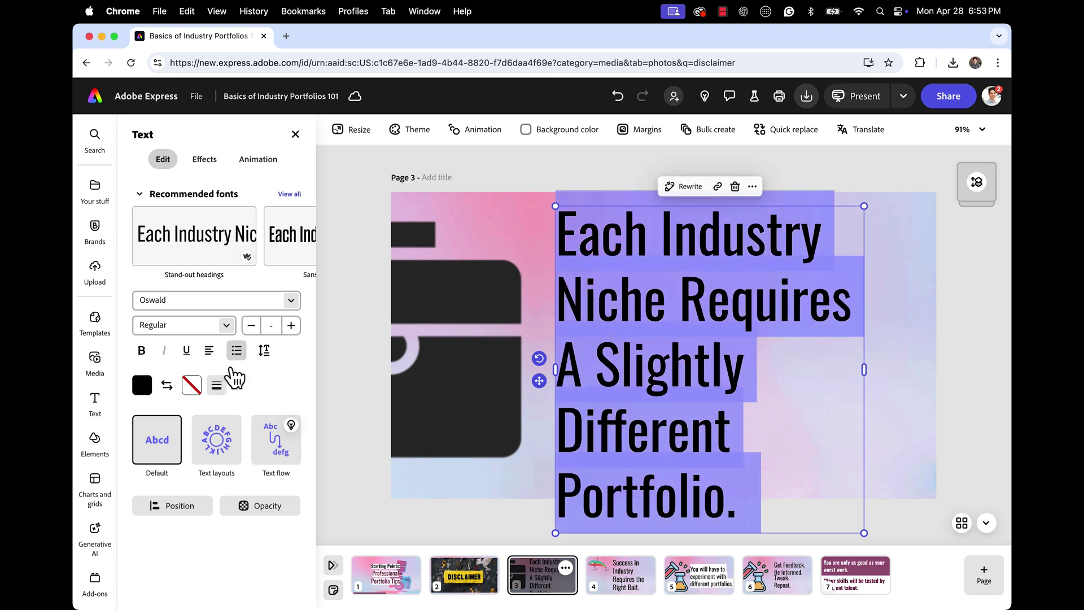
left_click(215, 442)
left_click(332, 238)
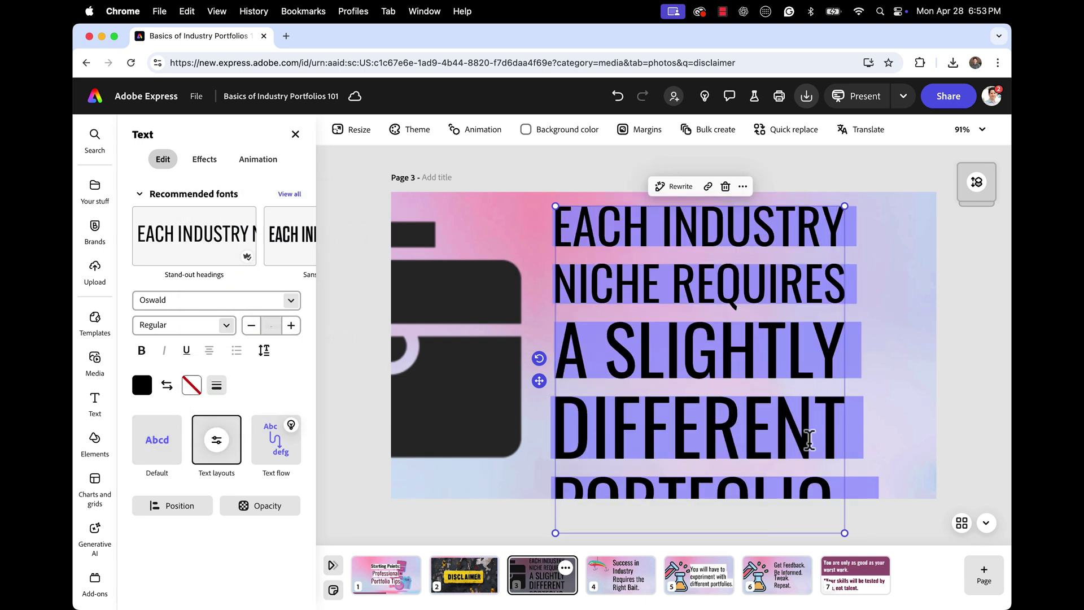
left_click_drag(845, 533, 799, 464)
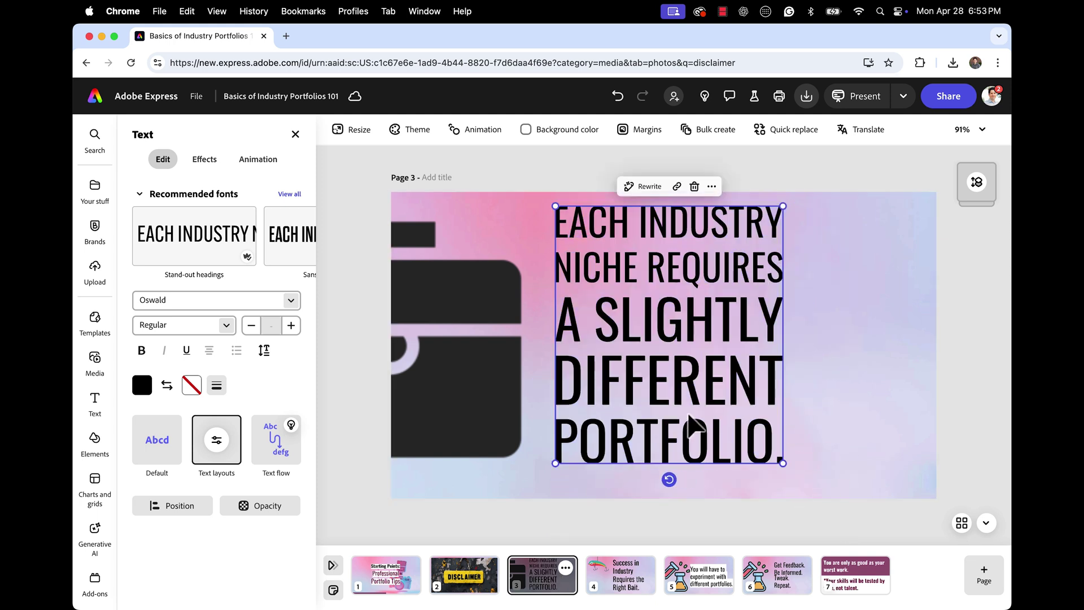
left_click_drag(690, 430, 734, 451)
left_click(499, 378)
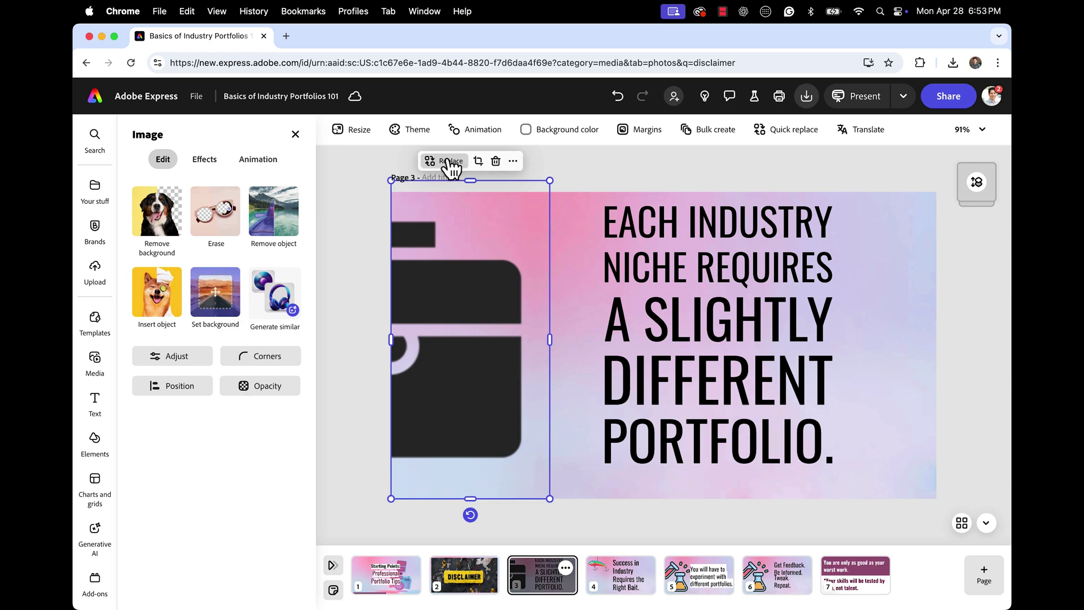
- Replace the dark placeholder image with a maroon briefcase from a 'briefcase' design-asset search
left_click(450, 162)
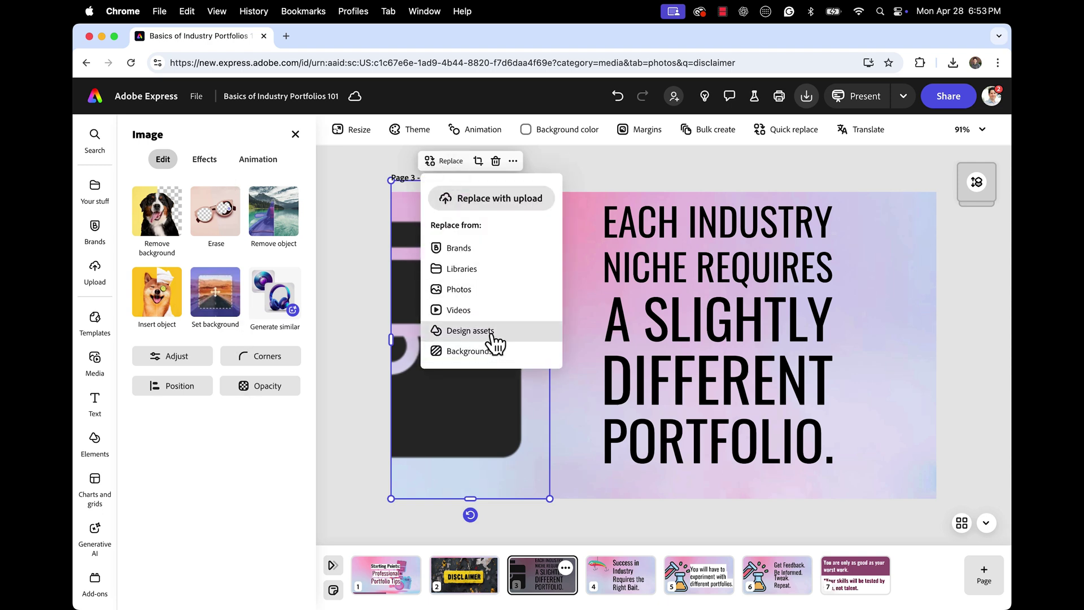
left_click(489, 334)
double_click(188, 191)
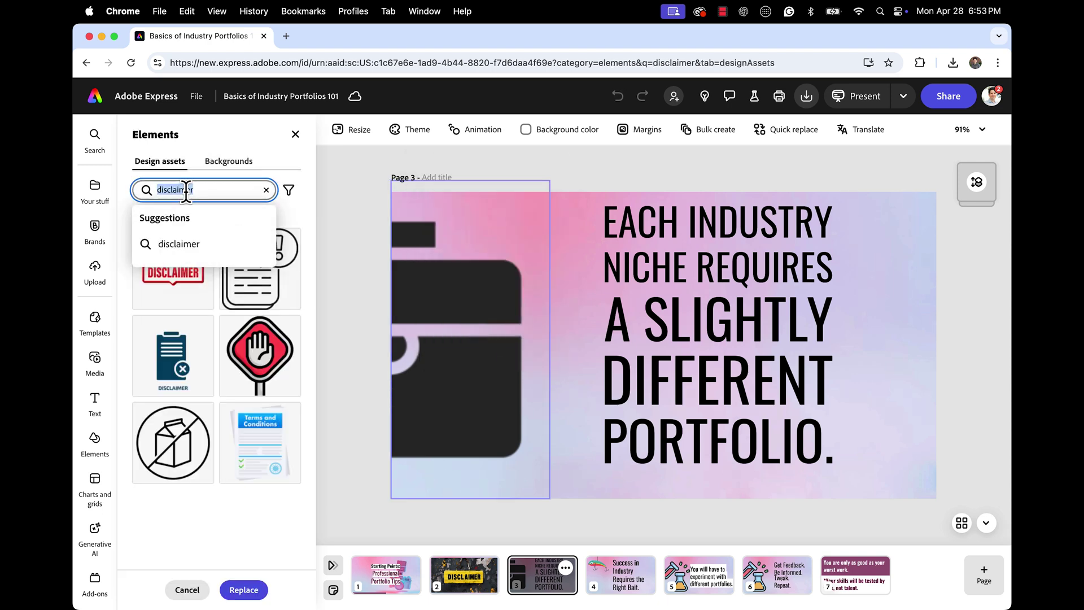
type("brief")
type("case")
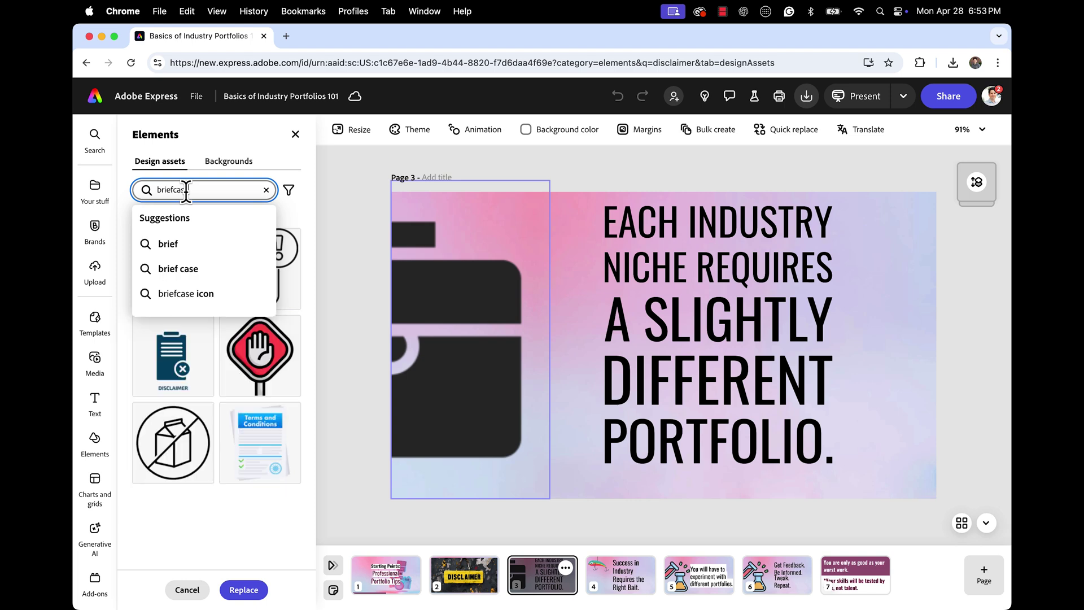
left_click(185, 238)
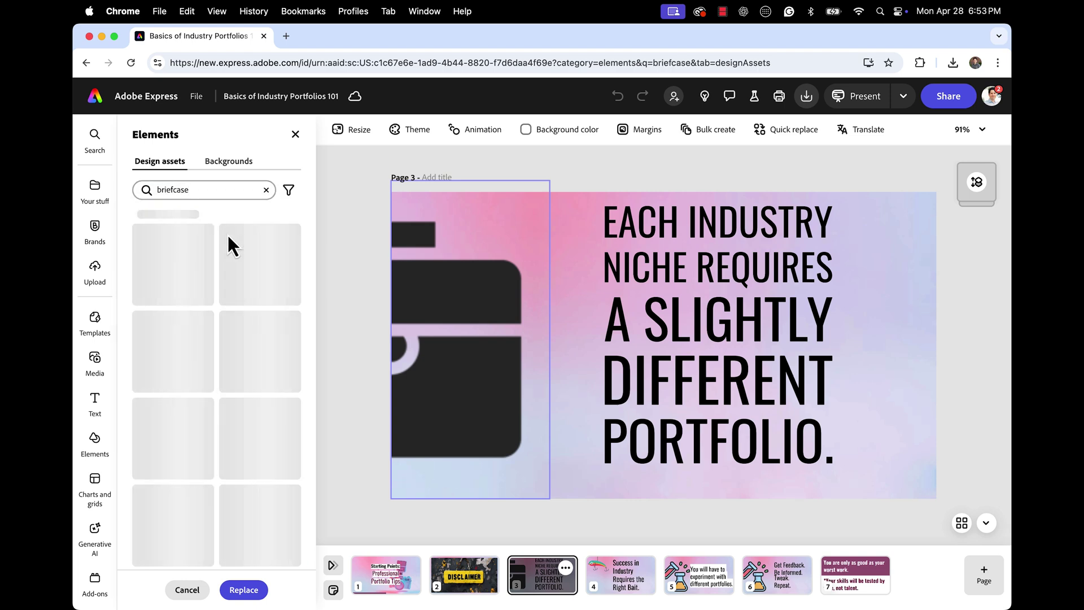
scroll(243, 418, "down", 2)
scroll(240, 432, "up", 4)
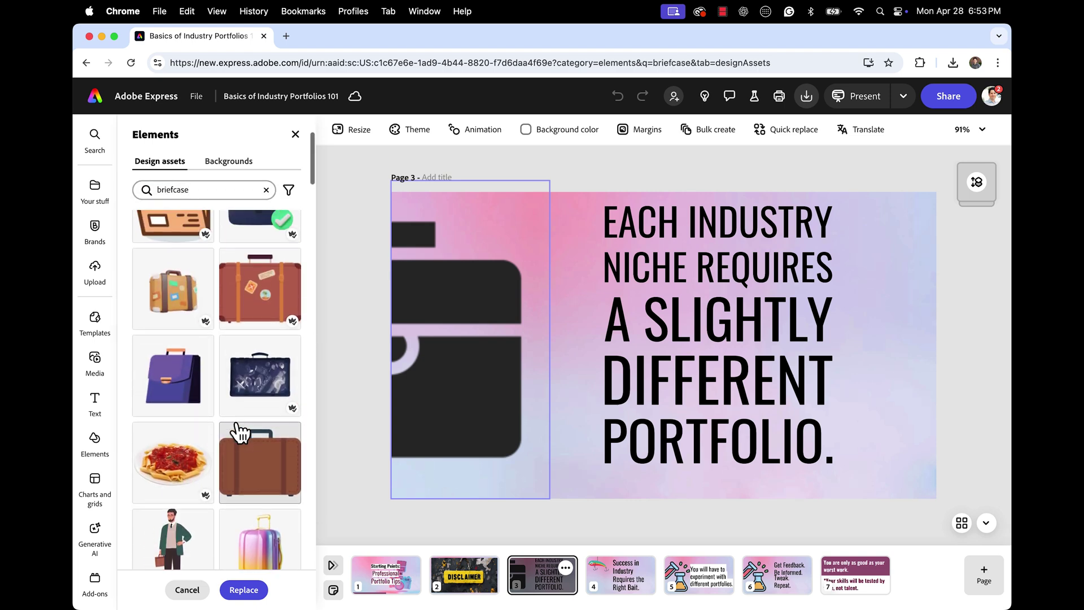
left_click(261, 300)
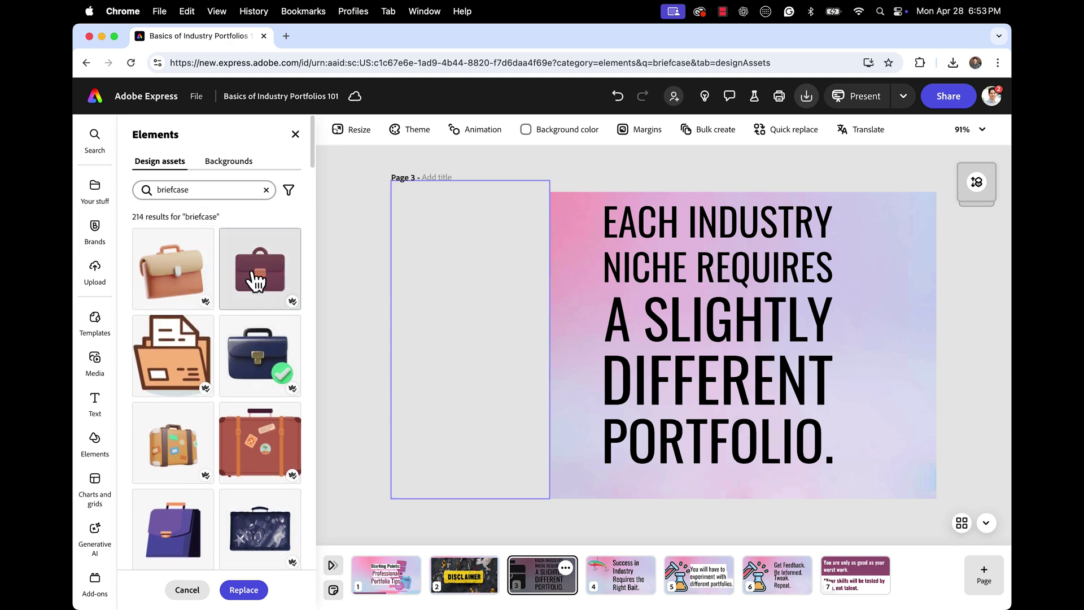
left_click(520, 327)
- Widen the briefcase crop, then move and enlarge it to fill the slide's left side
double_click(520, 327)
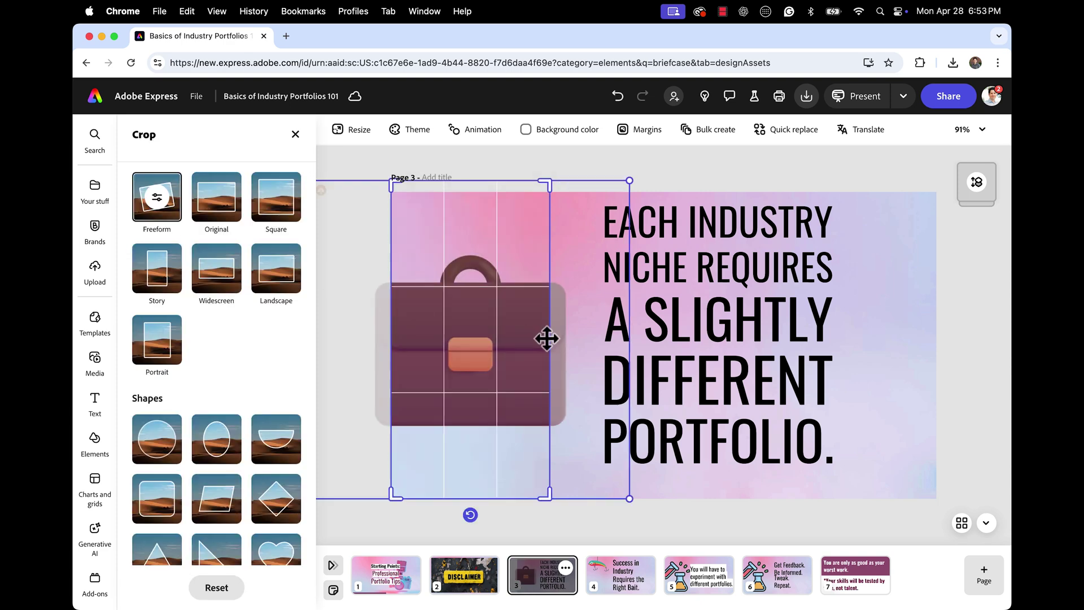
left_click_drag(551, 186, 587, 184)
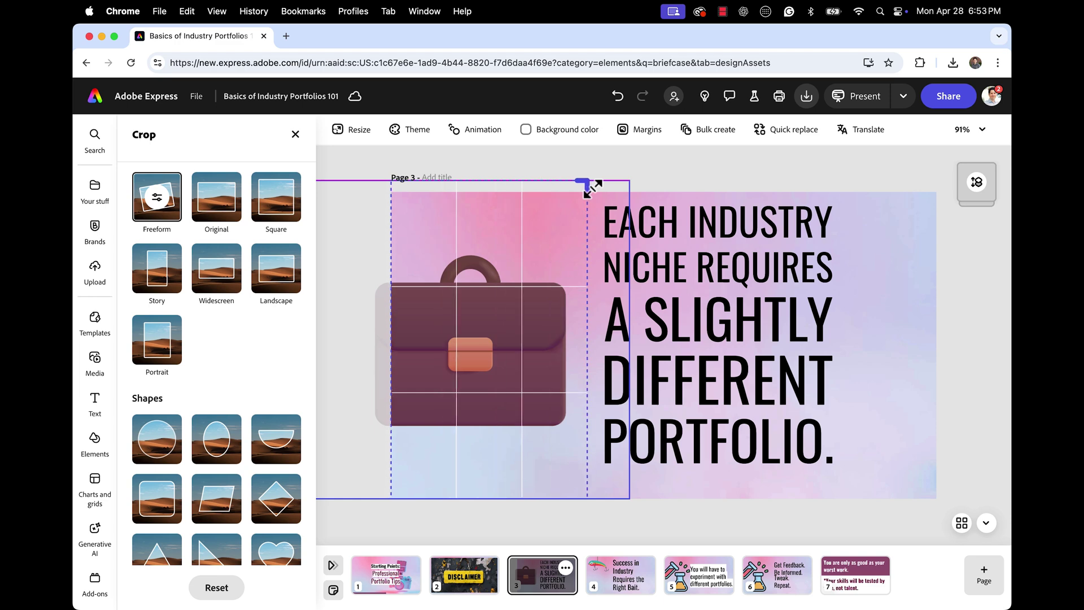
left_click(942, 321)
left_click(406, 367)
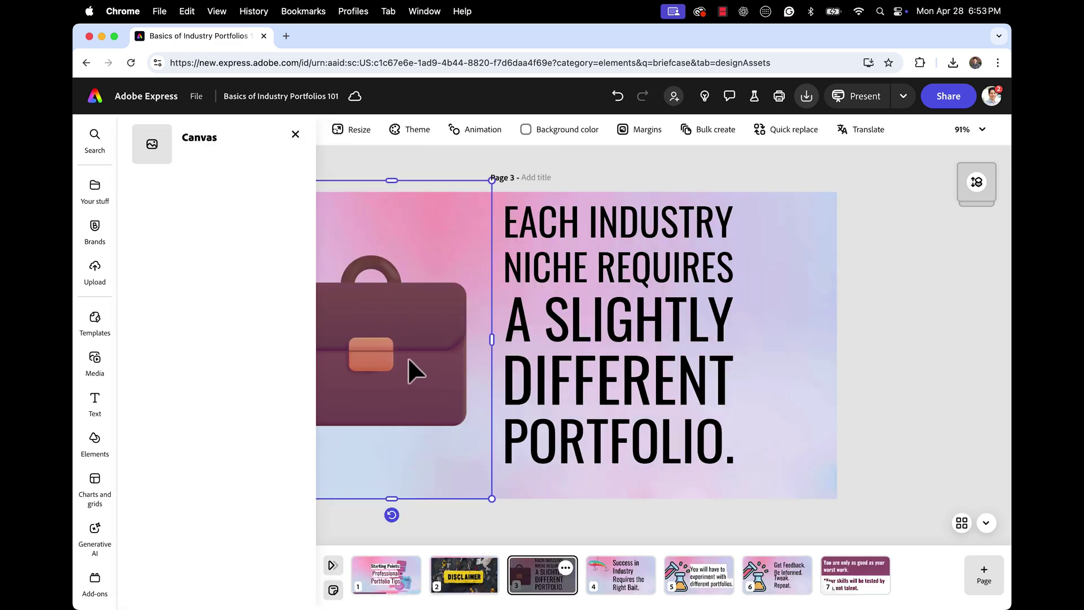
left_click_drag(476, 367, 430, 351)
left_click_drag(549, 493, 608, 516)
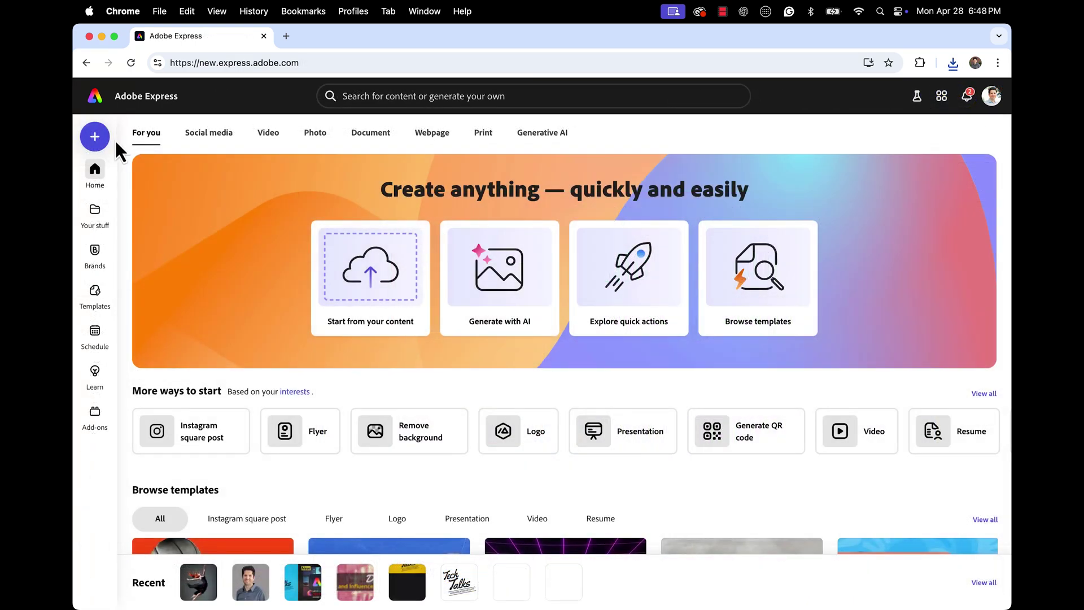
- Run Convert to SVG on the water icon PNG from Downloads and download the SVG result
left_click(95, 137)
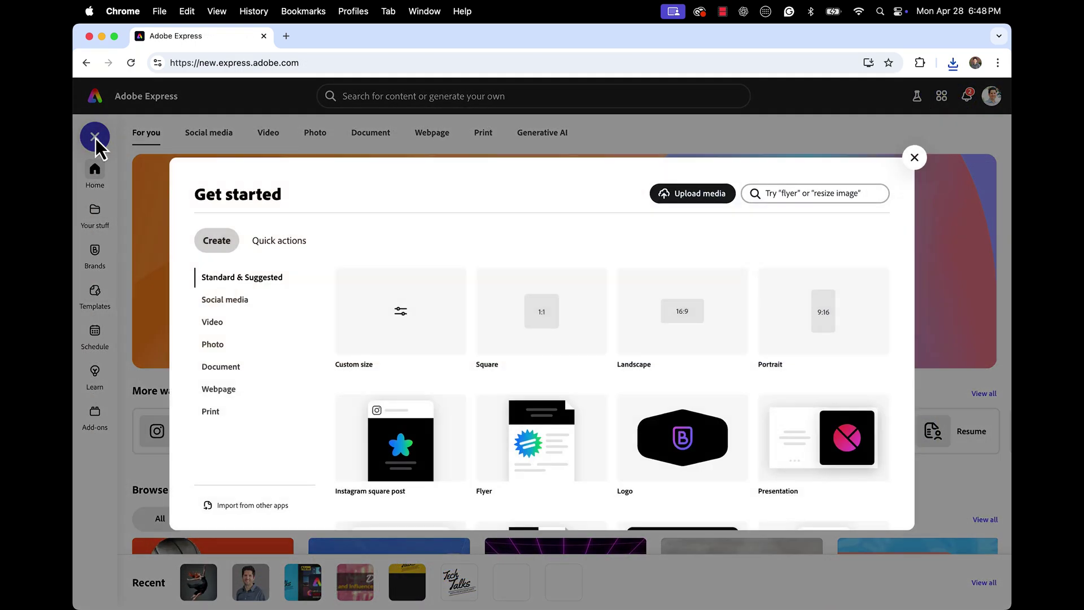
left_click(293, 246)
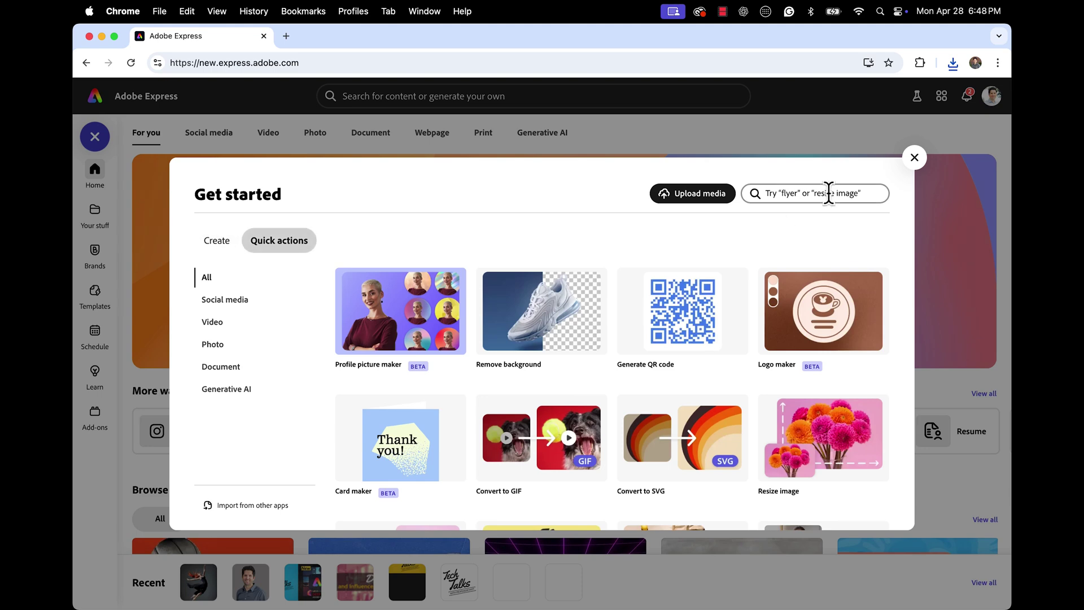
scroll(777, 361, "down", 2)
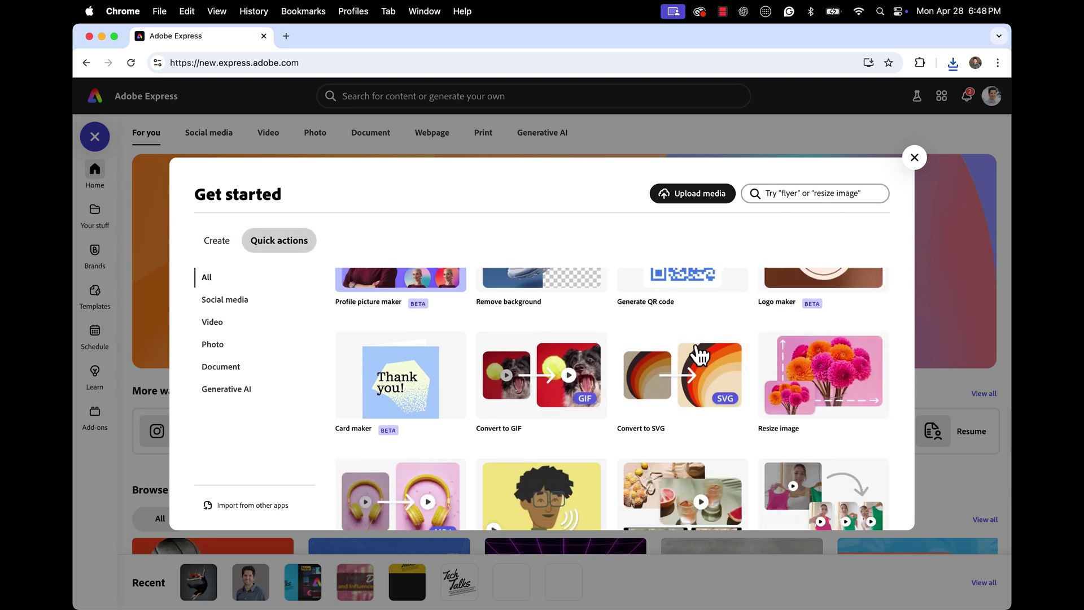
left_click(691, 394)
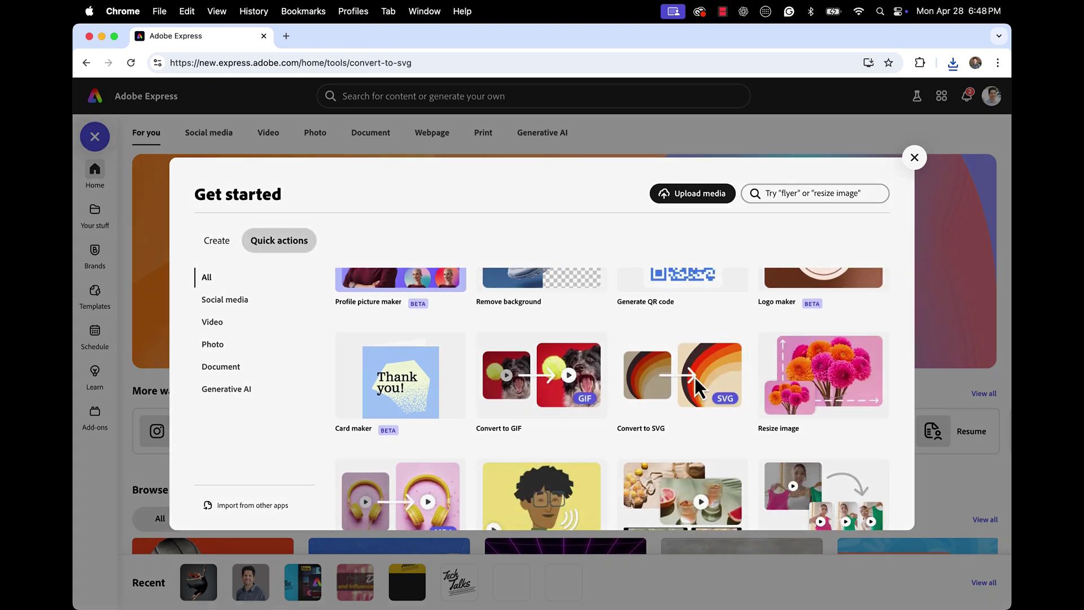
left_click(495, 386)
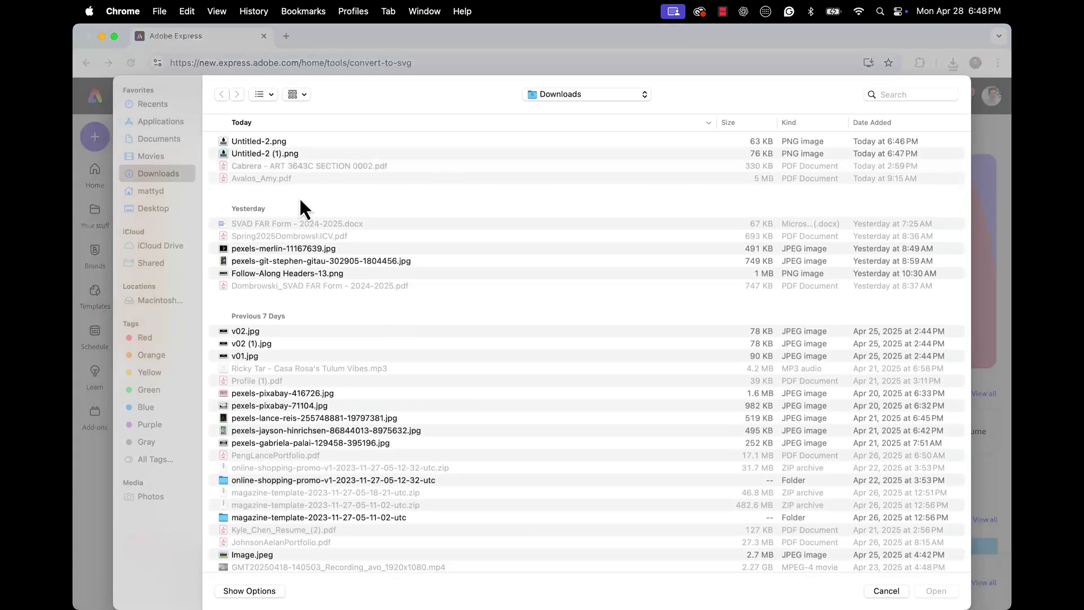
double_click(257, 153)
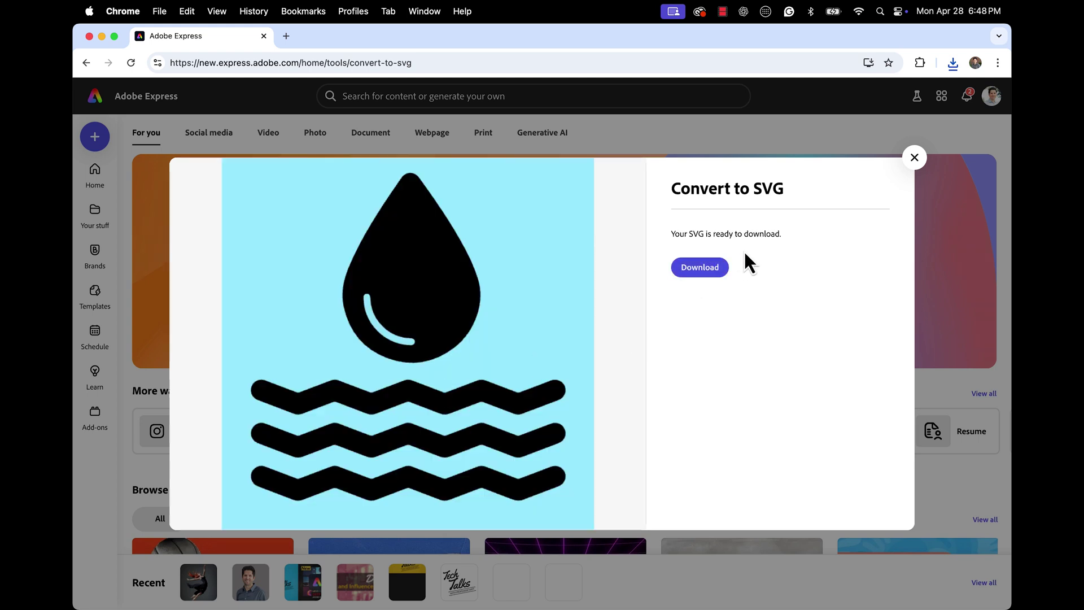
left_click(710, 264)
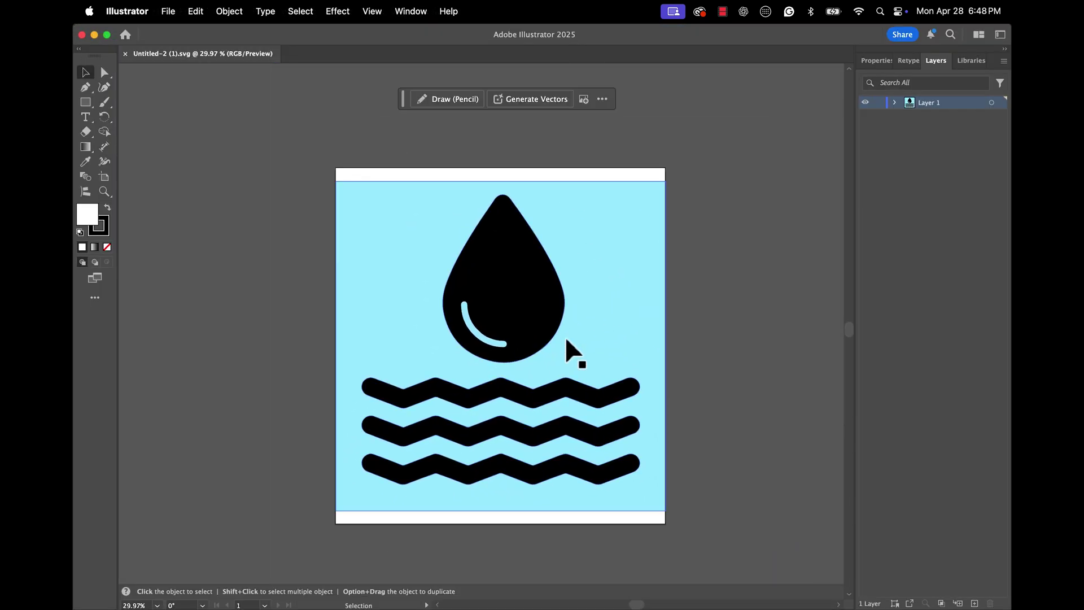
- Fill the water drop with red (EA1F1F) and leave the waves black
left_click(530, 284)
left_click_drag(531, 283, 653, 283)
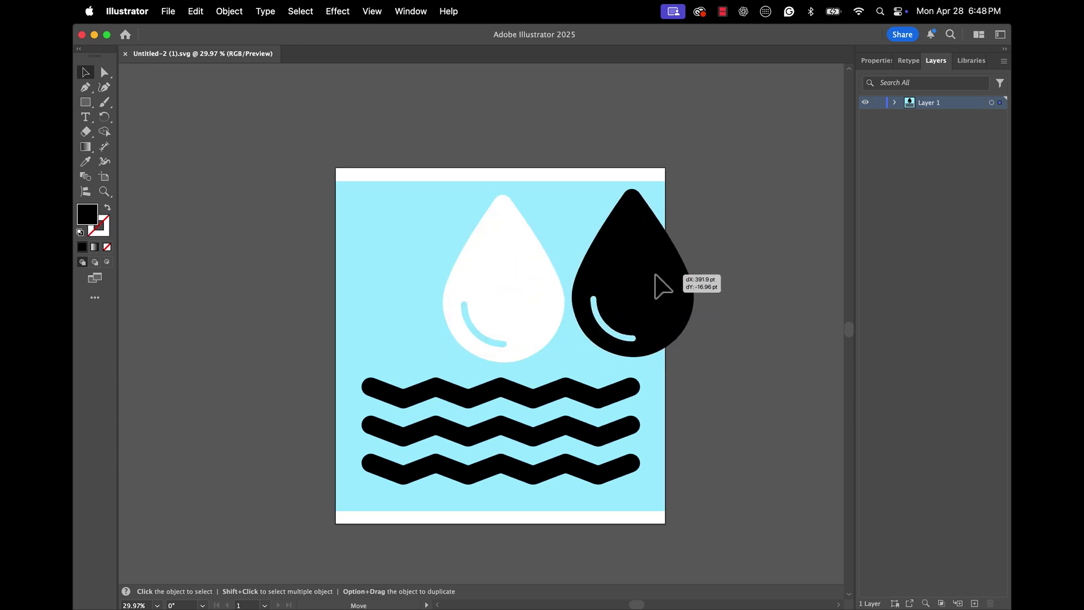
key("super+z")
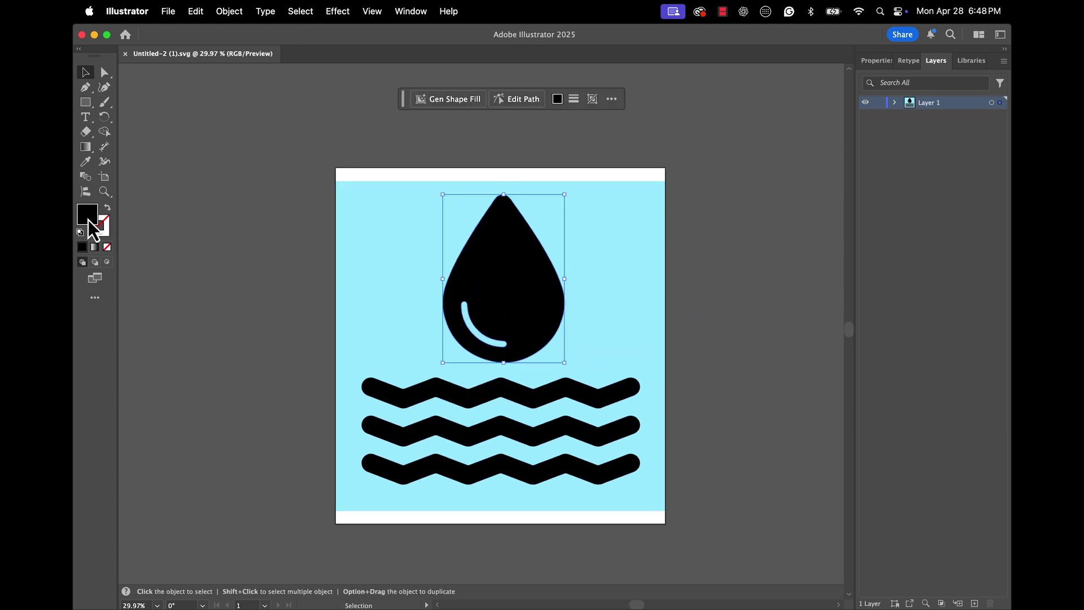
double_click(88, 216)
left_click(514, 253)
left_click(675, 246)
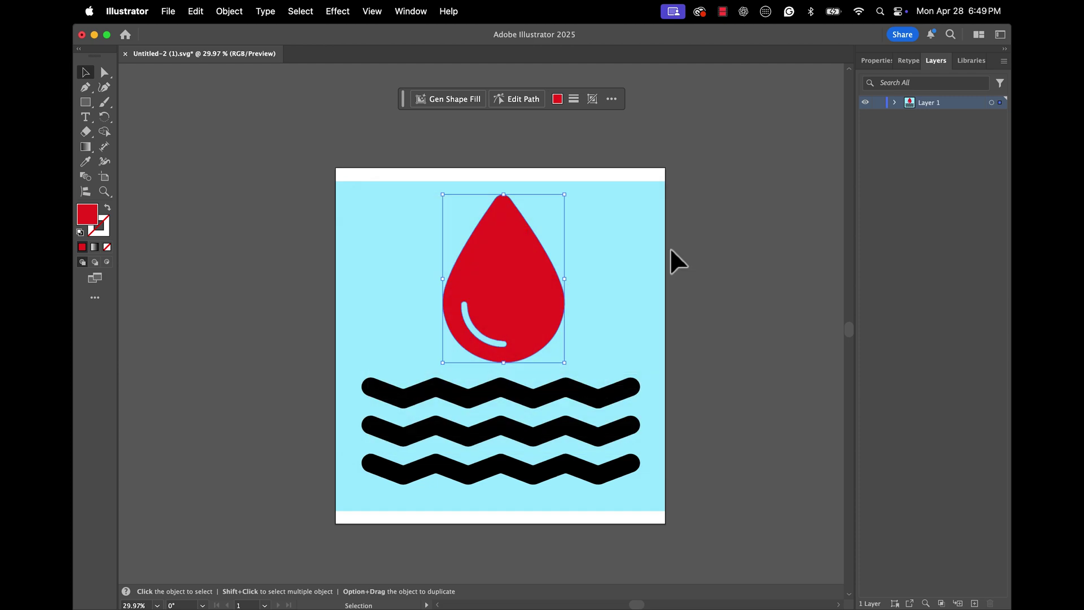